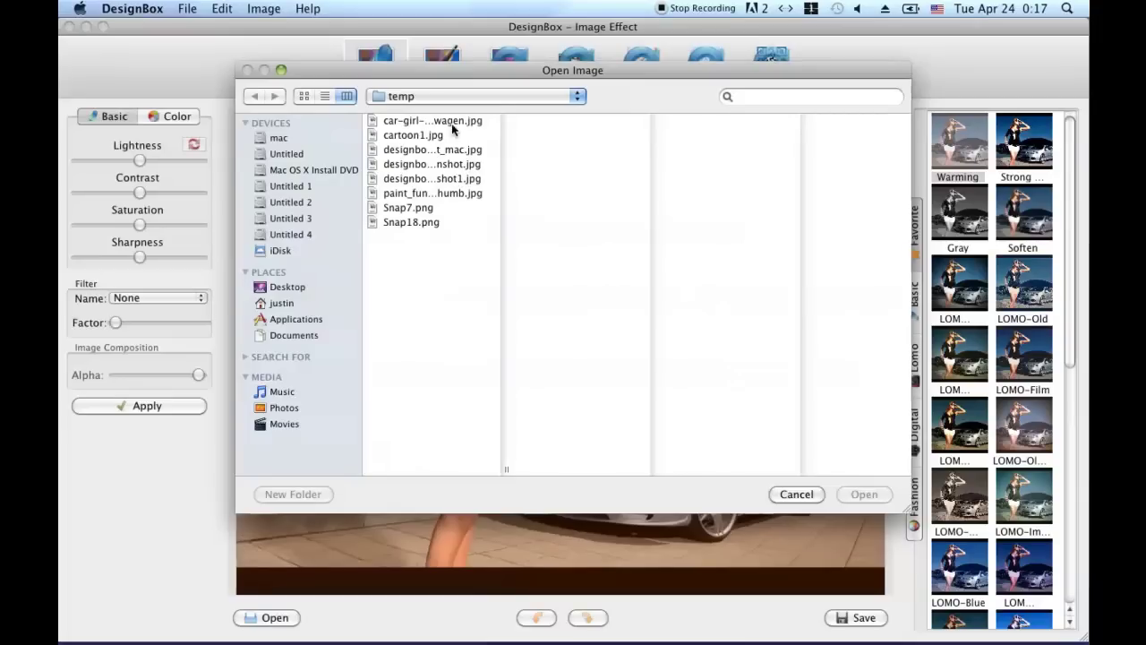
Open car-girl-volkswagen.jpg, trial Gray and LOMO presets, and settle on a cool, brighter LOMO look.
click(451, 124)
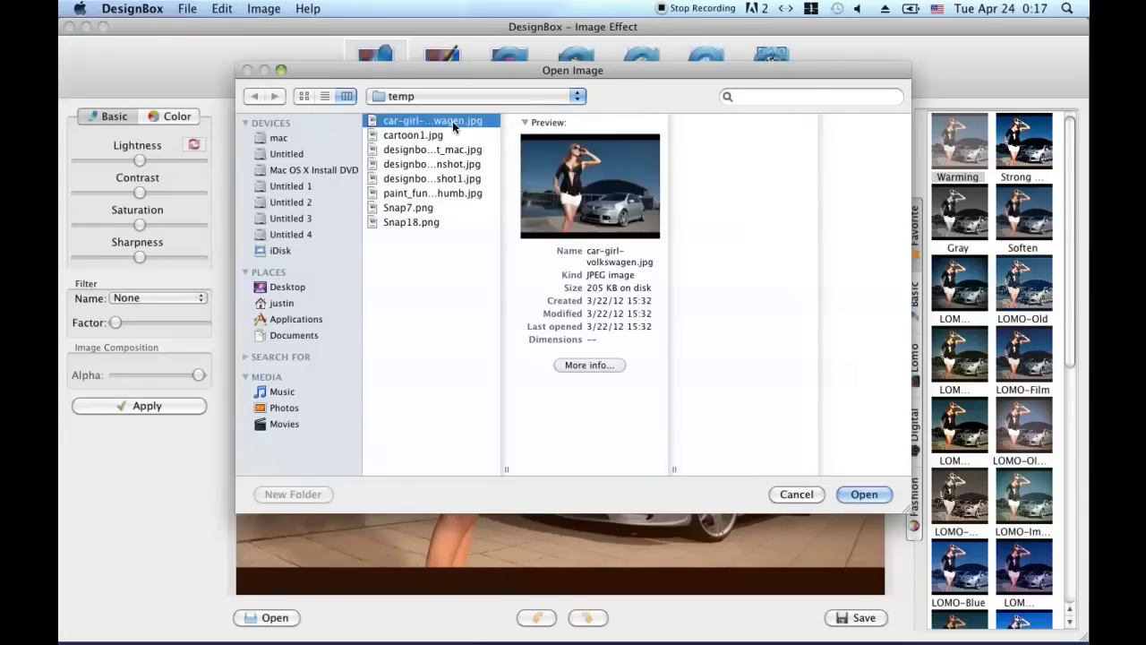
click(859, 496)
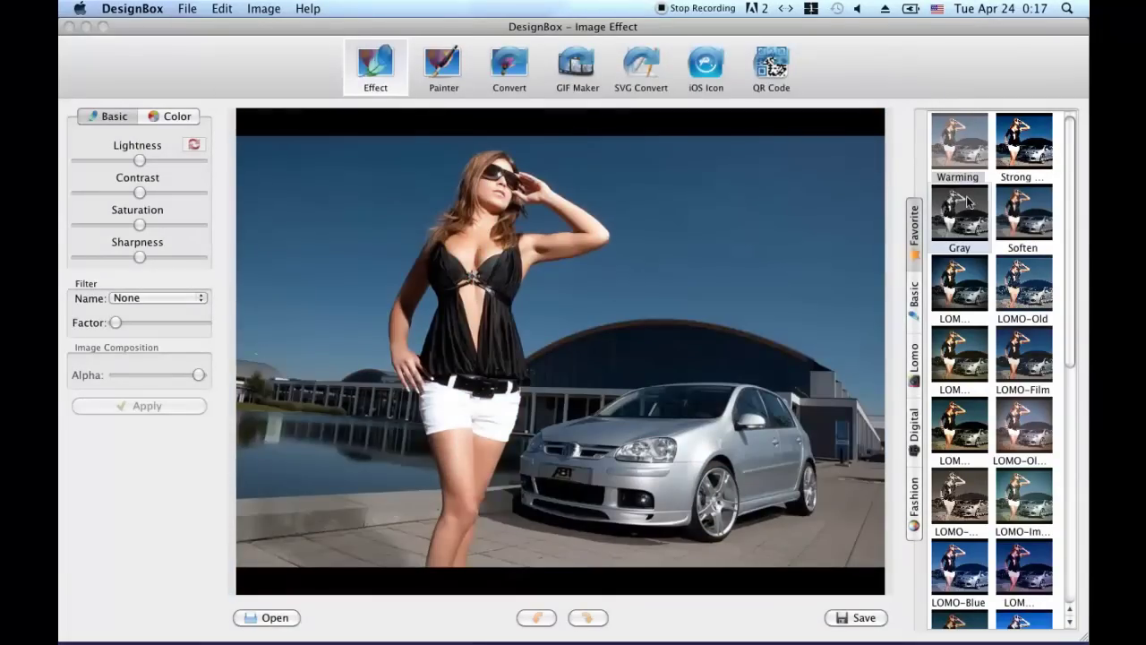
click(977, 215)
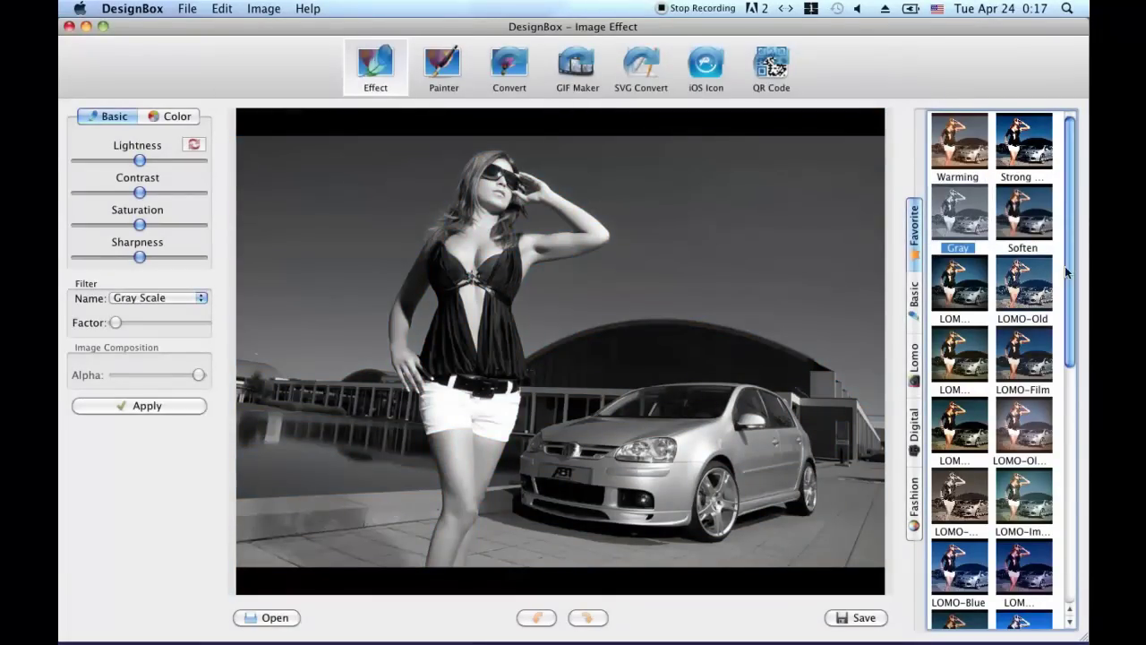
drag(1070, 272, 1058, 484)
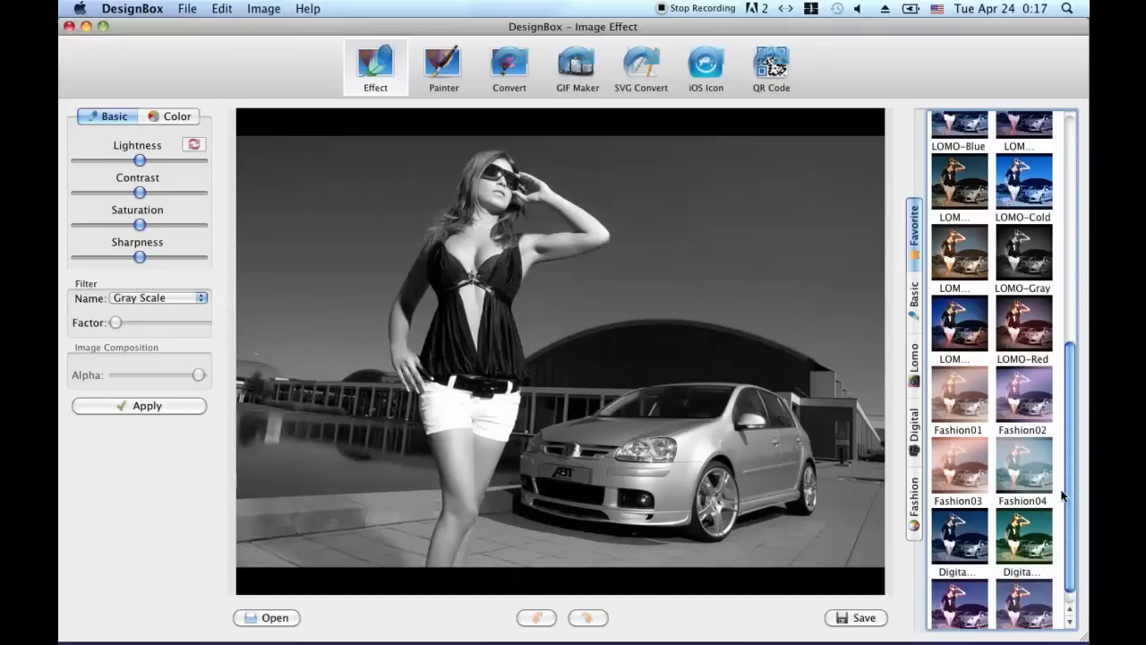
click(1024, 491)
click(960, 350)
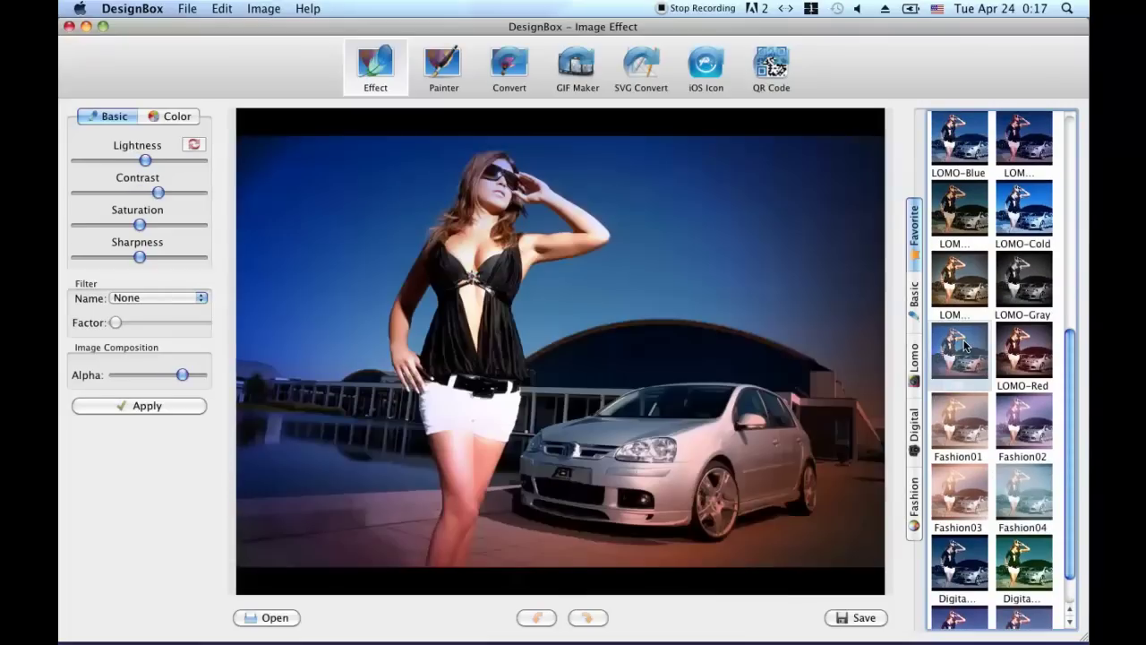
click(1039, 277)
scroll(1030, 359, up, 5)
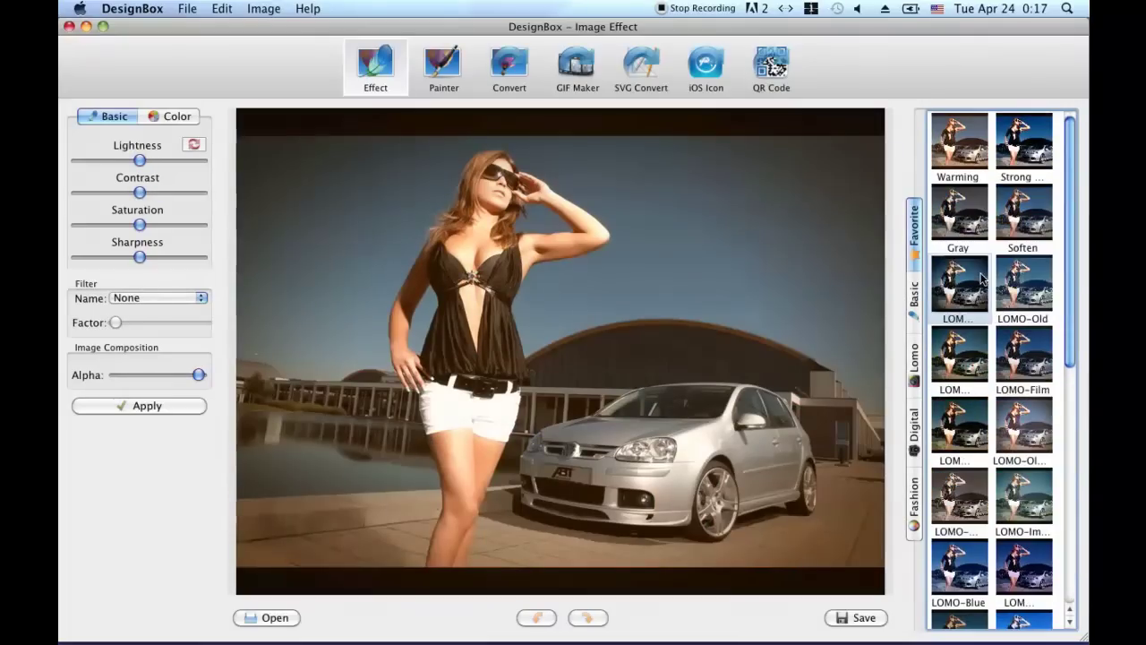
click(1023, 497)
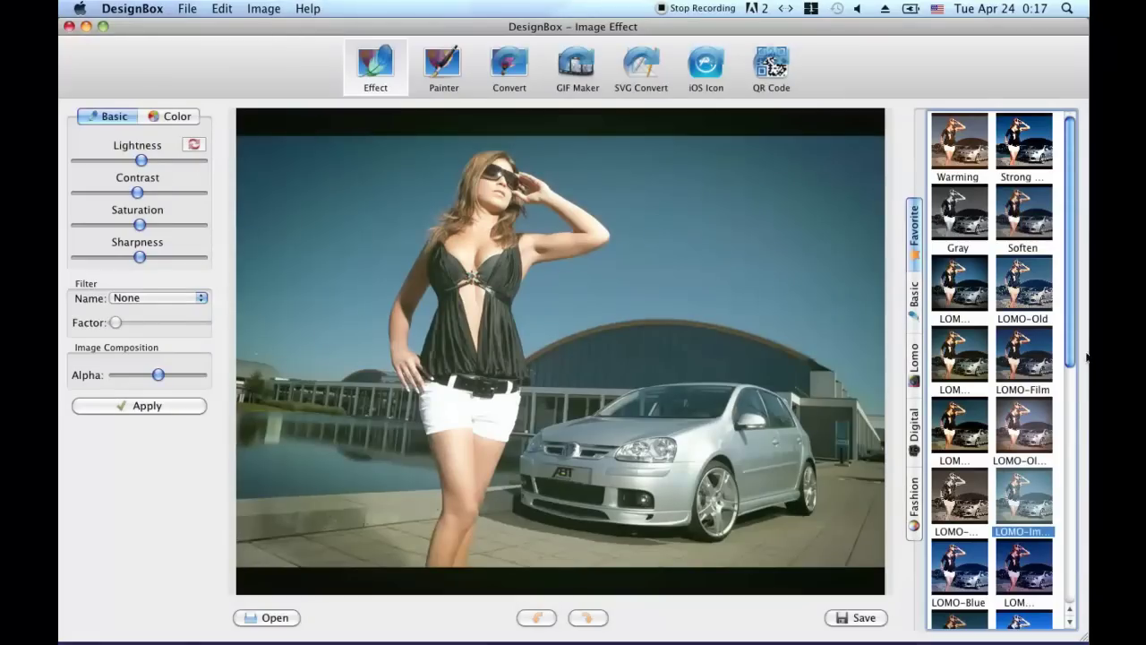
Browse the Basic, Lomo, Digital and Fashion preset groups.
click(915, 303)
click(915, 357)
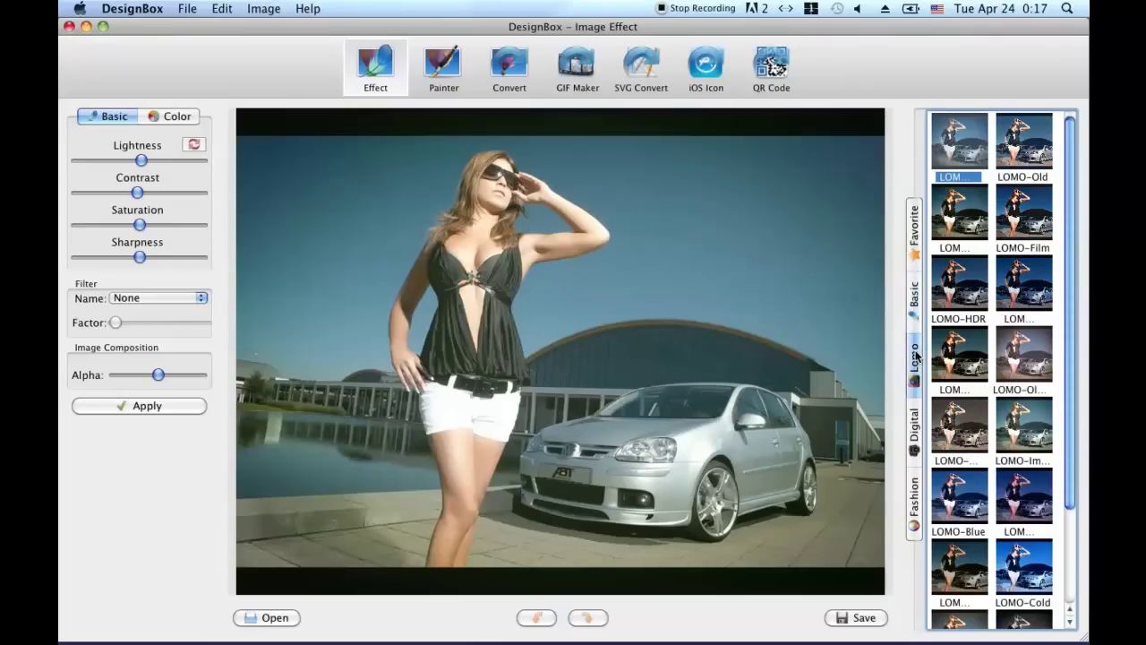
click(914, 435)
click(915, 496)
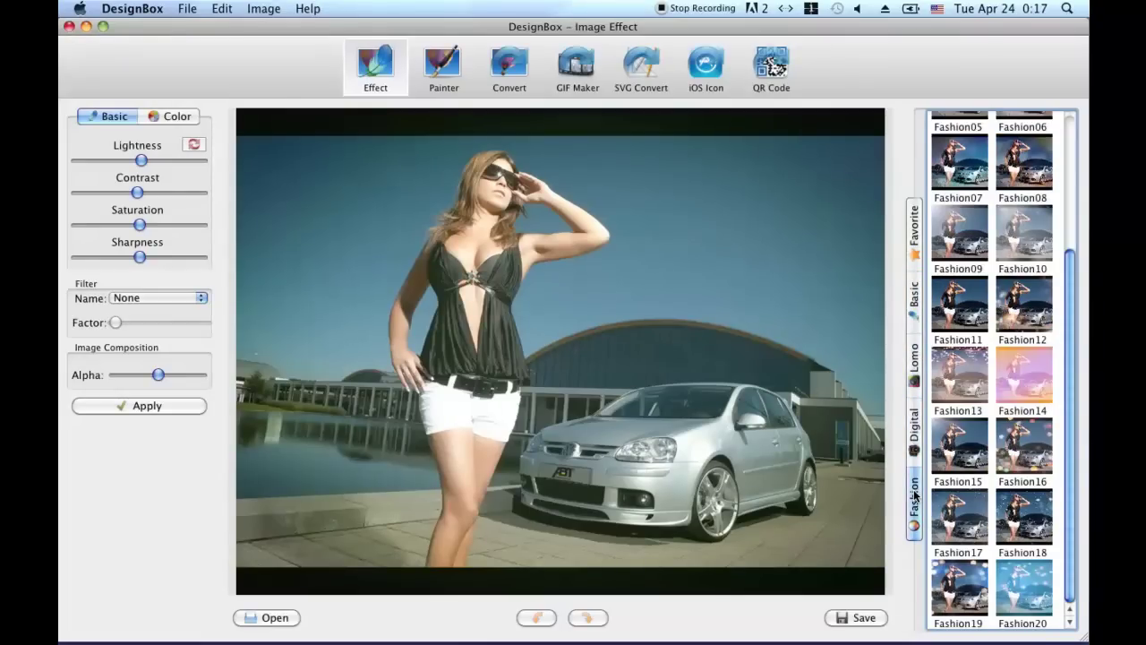
On the Color tab, raise red and green and cut blue for a yellow-green tint.
click(172, 122)
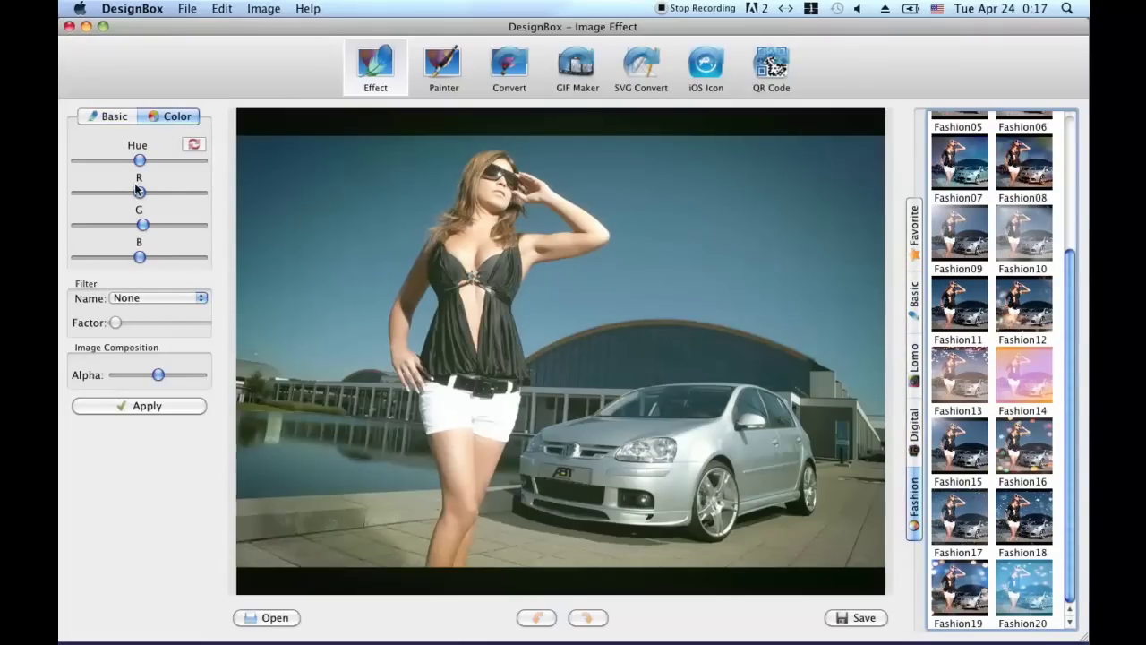
mouse_move(147, 193)
mouse_down()
mouse_move(157, 193)
mouse_move(152, 224)
mouse_up()
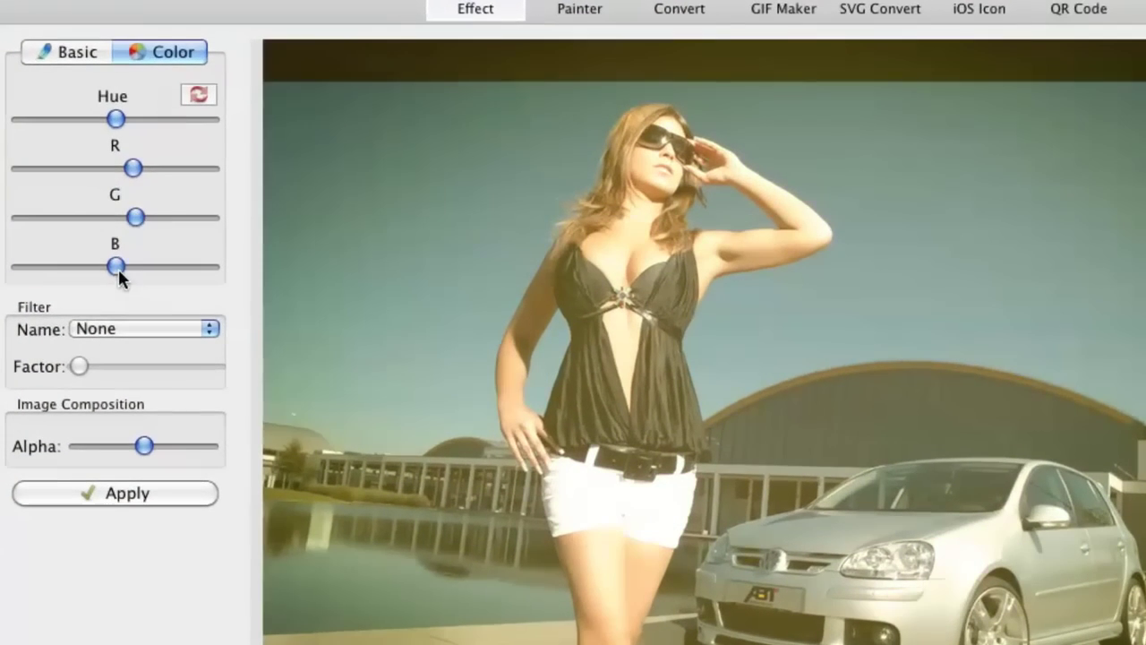
drag(116, 266, 82, 266)
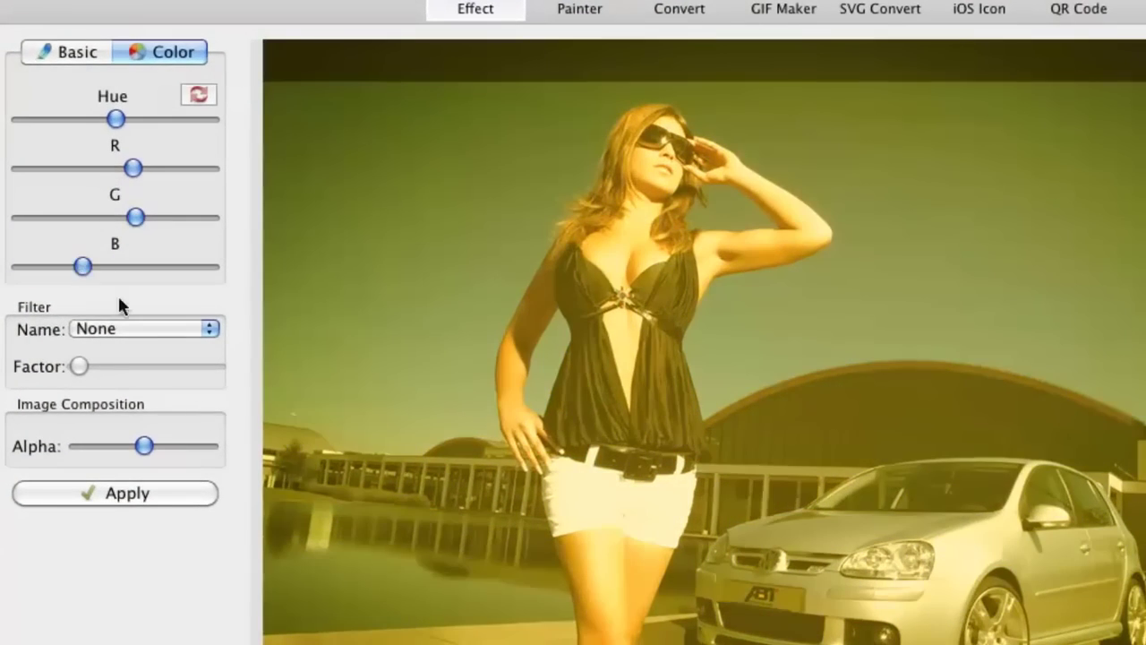
Choose Blur from the Filter Name list.
click(207, 329)
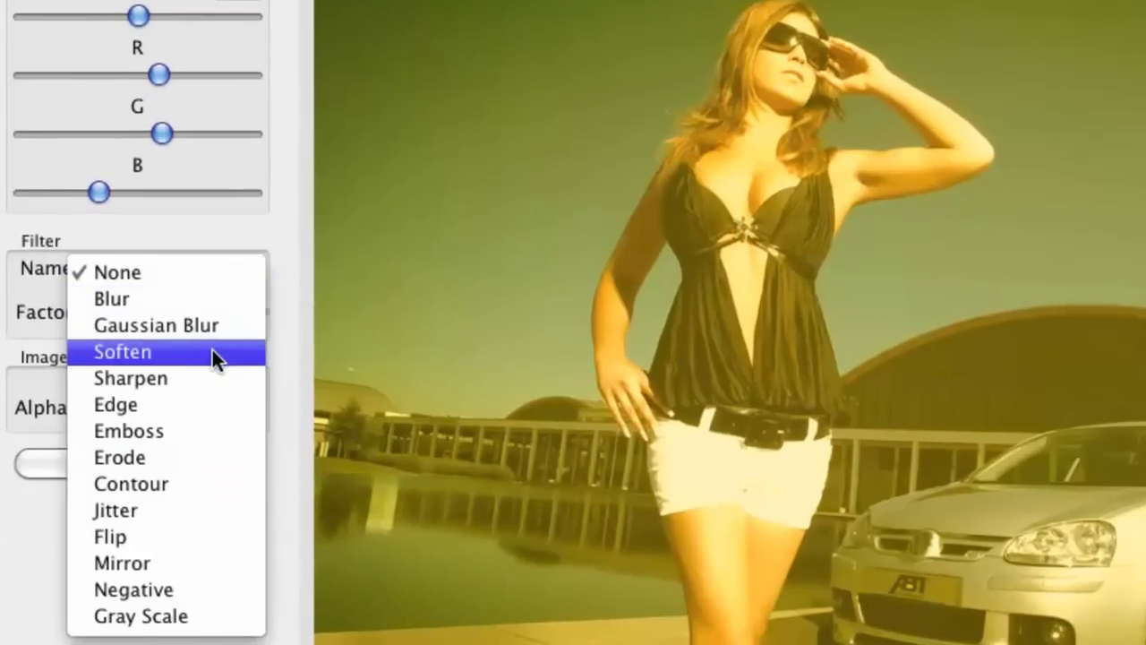
click(220, 296)
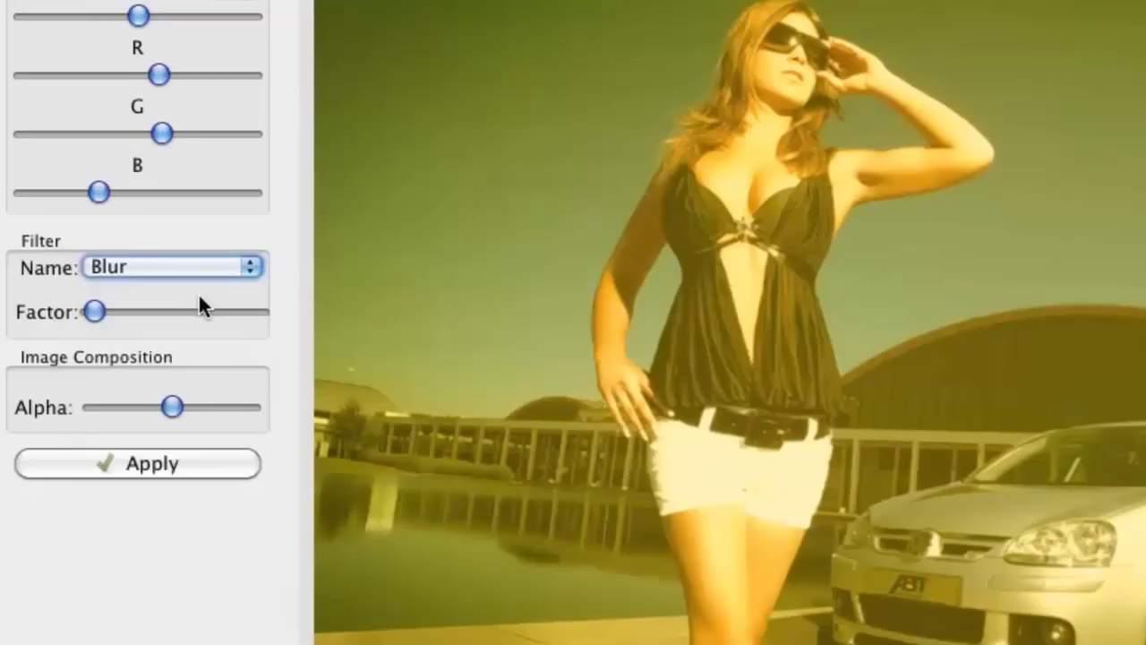
click(240, 270)
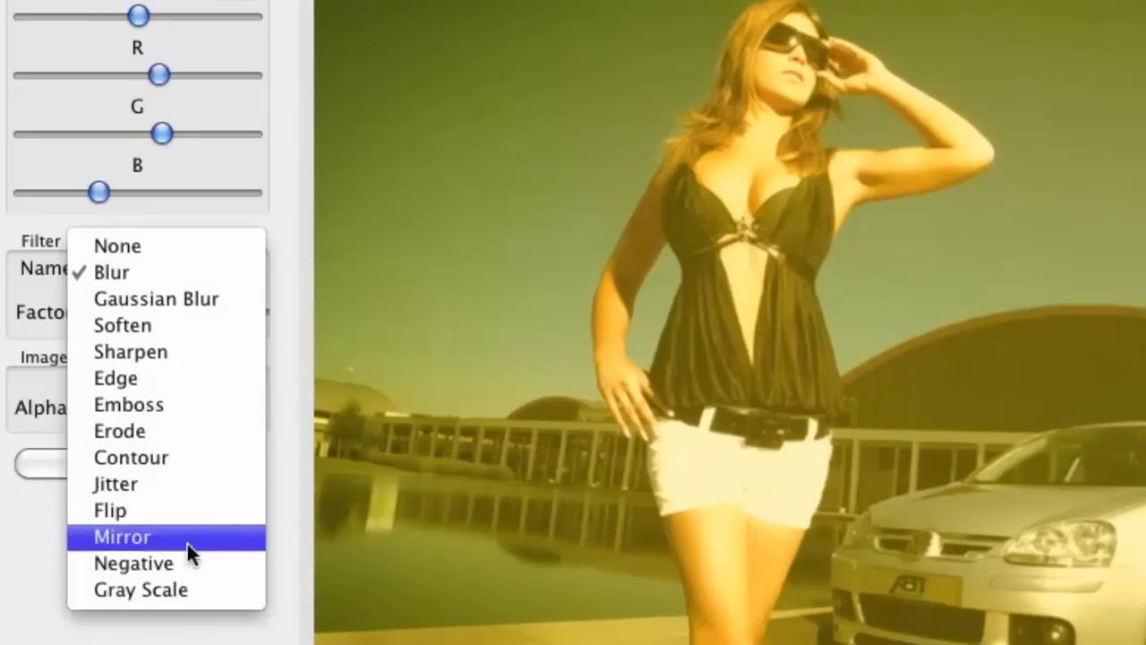
Apply the Sharpen filter and review the Save dialog's file types, keeping JPG.
click(183, 347)
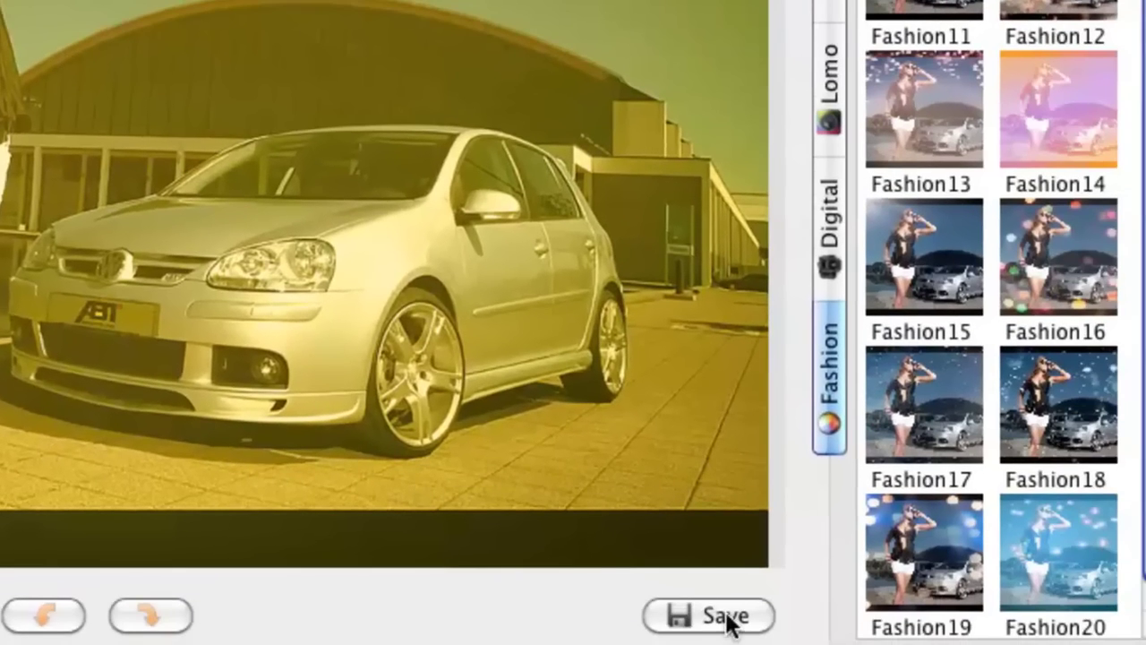
click(727, 616)
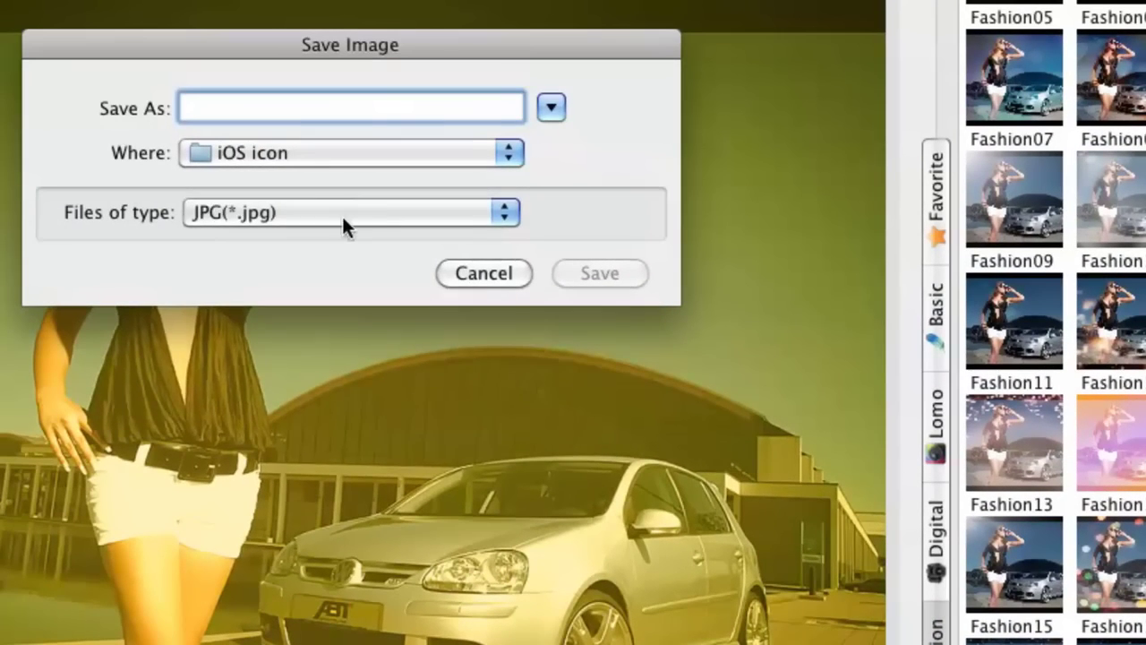
click(390, 211)
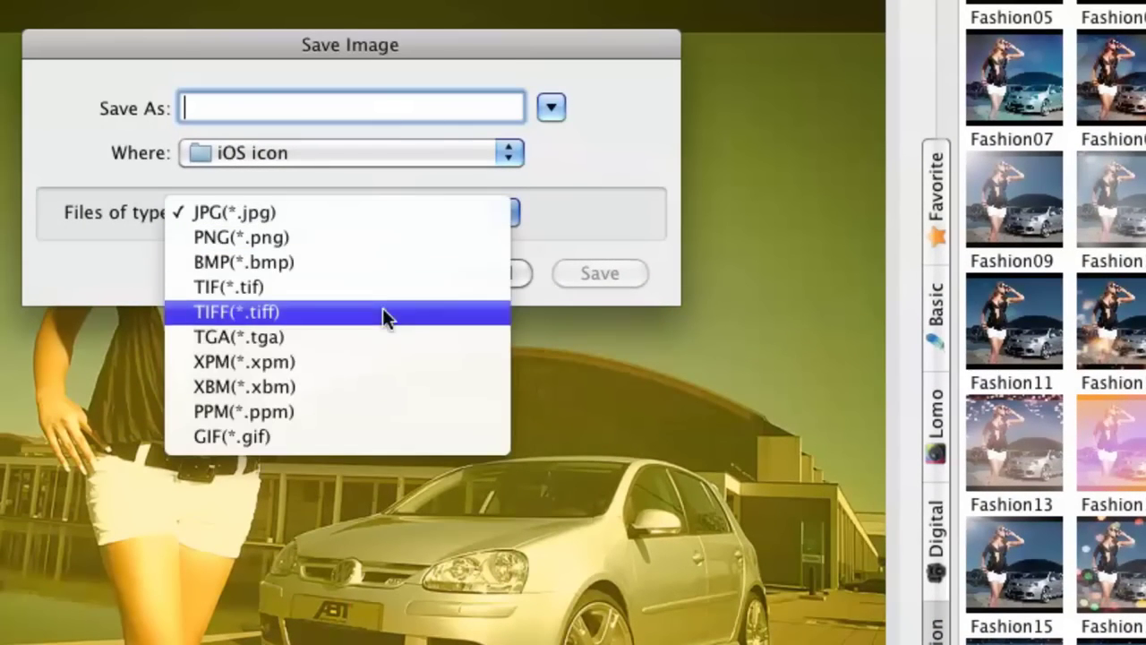
click(666, 405)
Cancel saving and apply a scratched, cool-blue Digital preset instead.
click(516, 279)
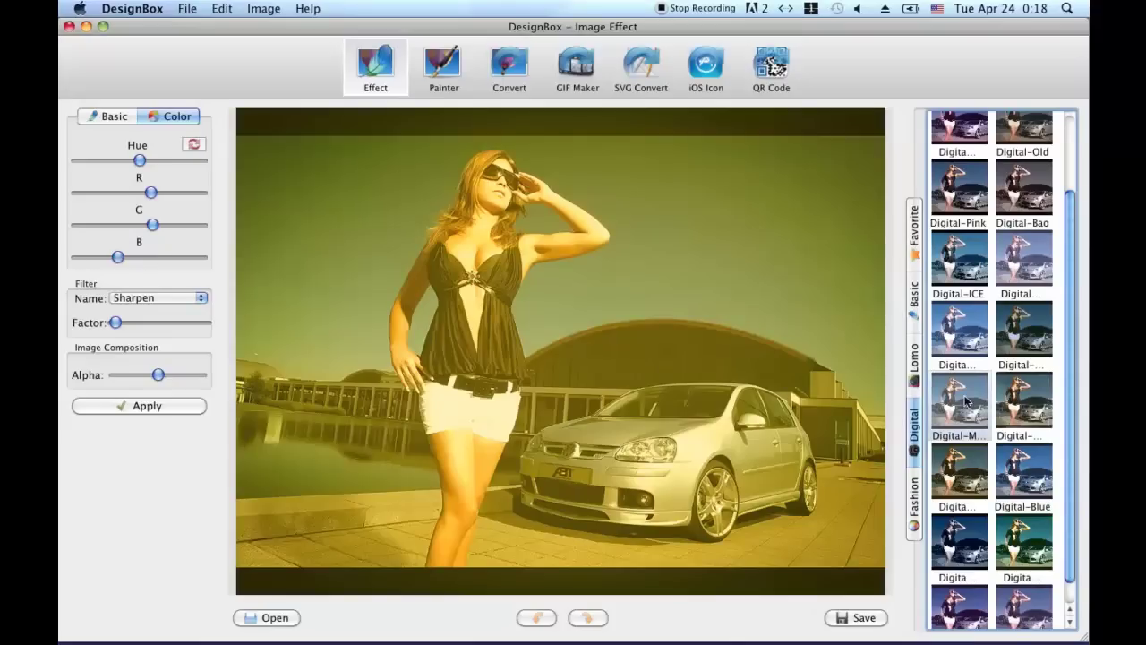
click(959, 401)
click(1023, 403)
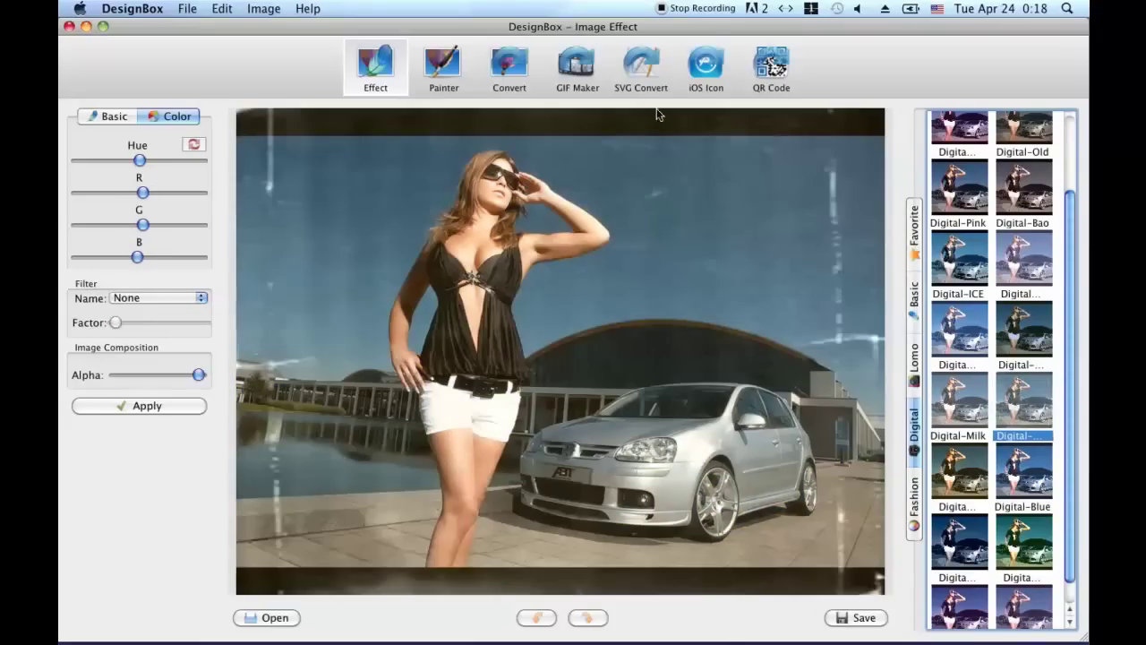
In the batch converter, enable 90-degree-left rotation, then turn rotation back off.
click(524, 72)
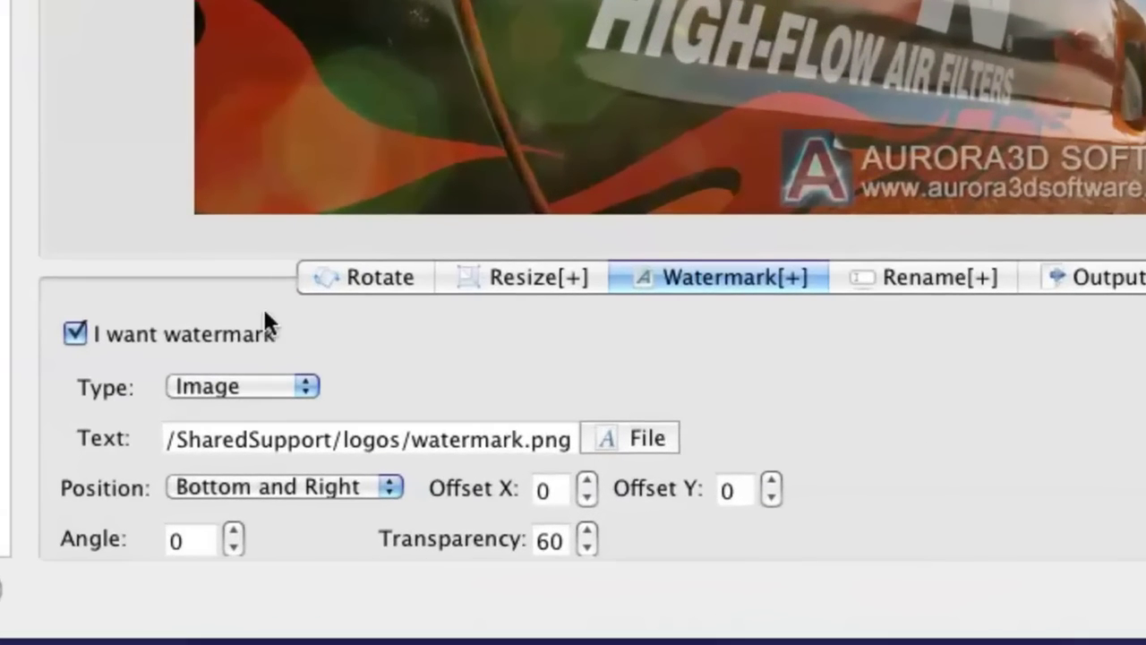
click(345, 280)
click(161, 336)
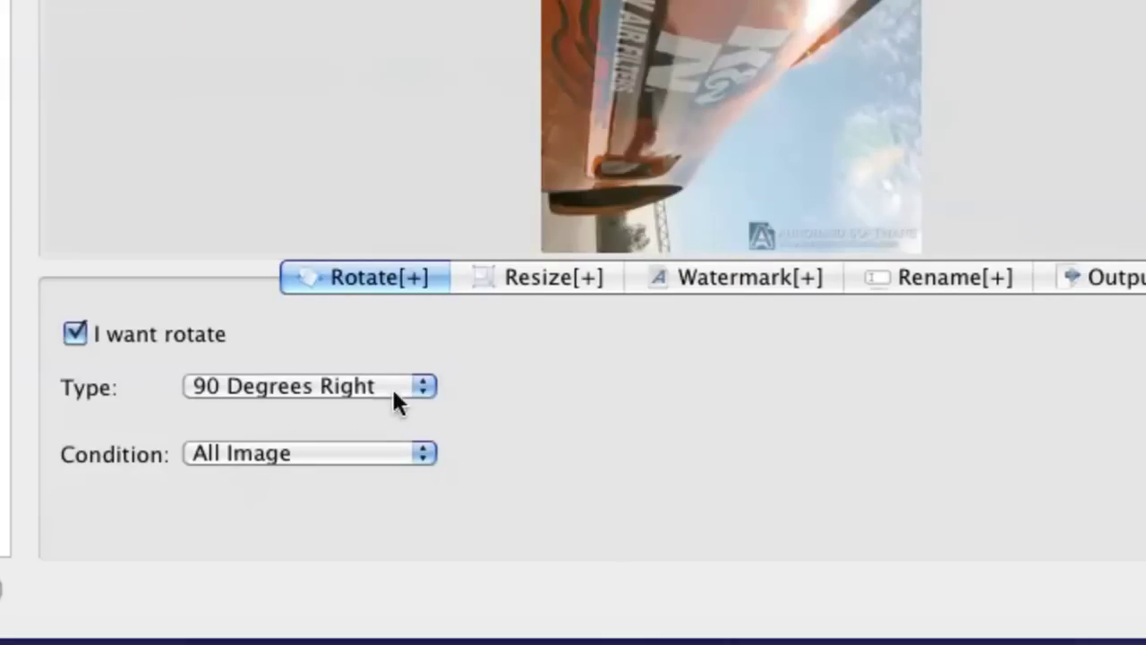
click(393, 389)
click(368, 452)
click(145, 335)
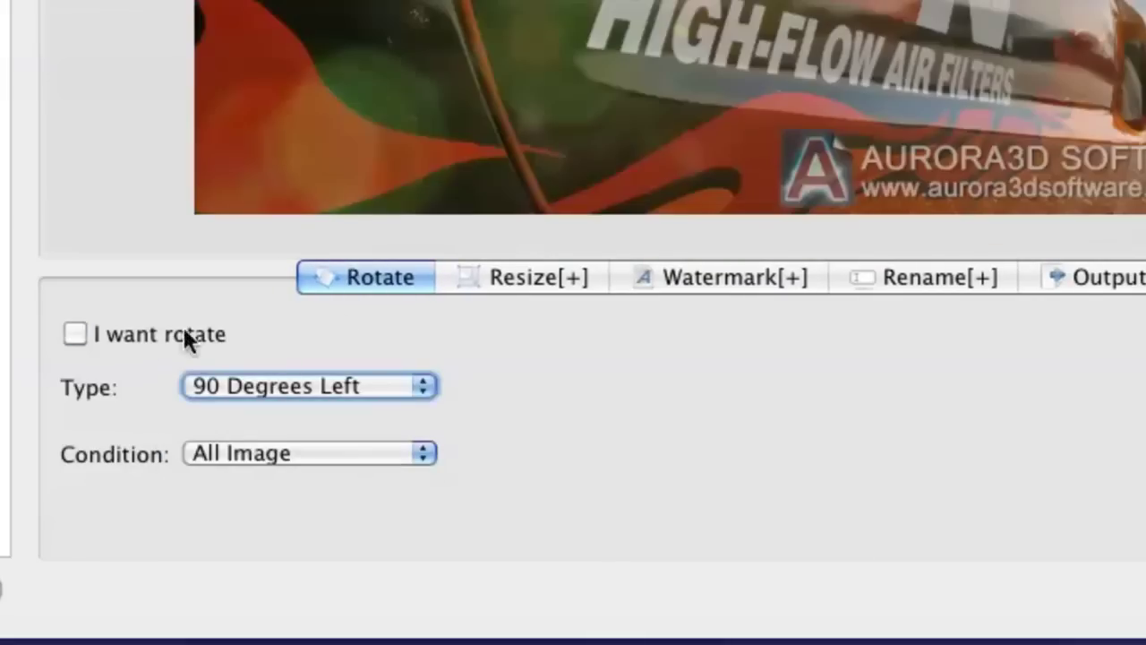
Try a text copyright watermark, then switch back to a logo image watermark.
click(495, 280)
click(716, 288)
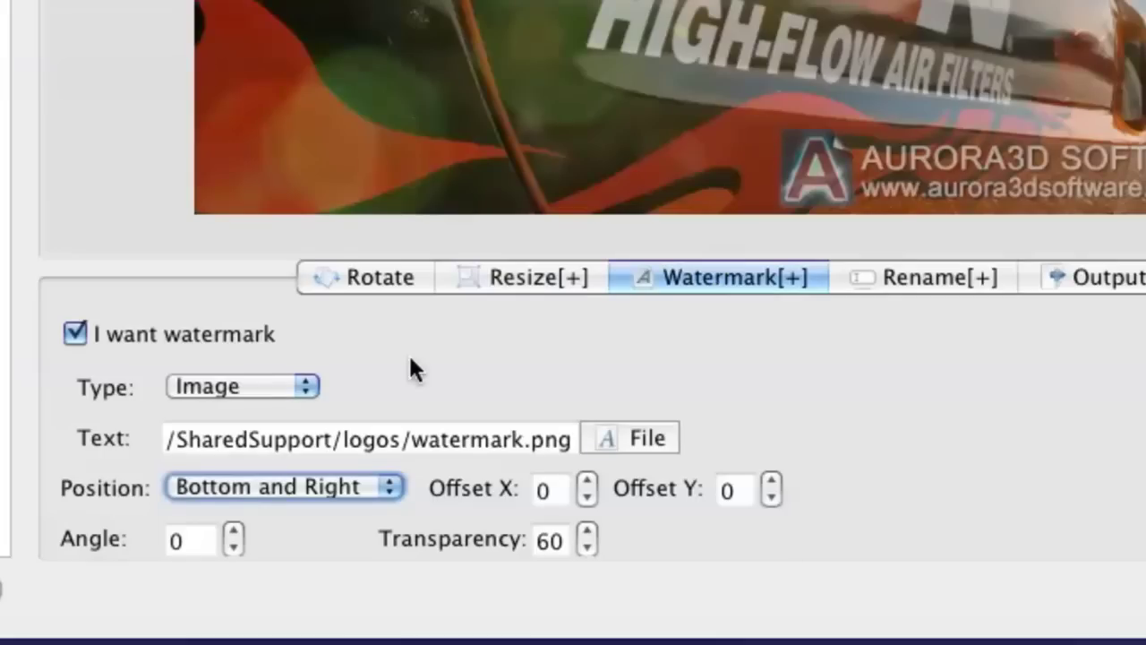
click(307, 383)
click(292, 369)
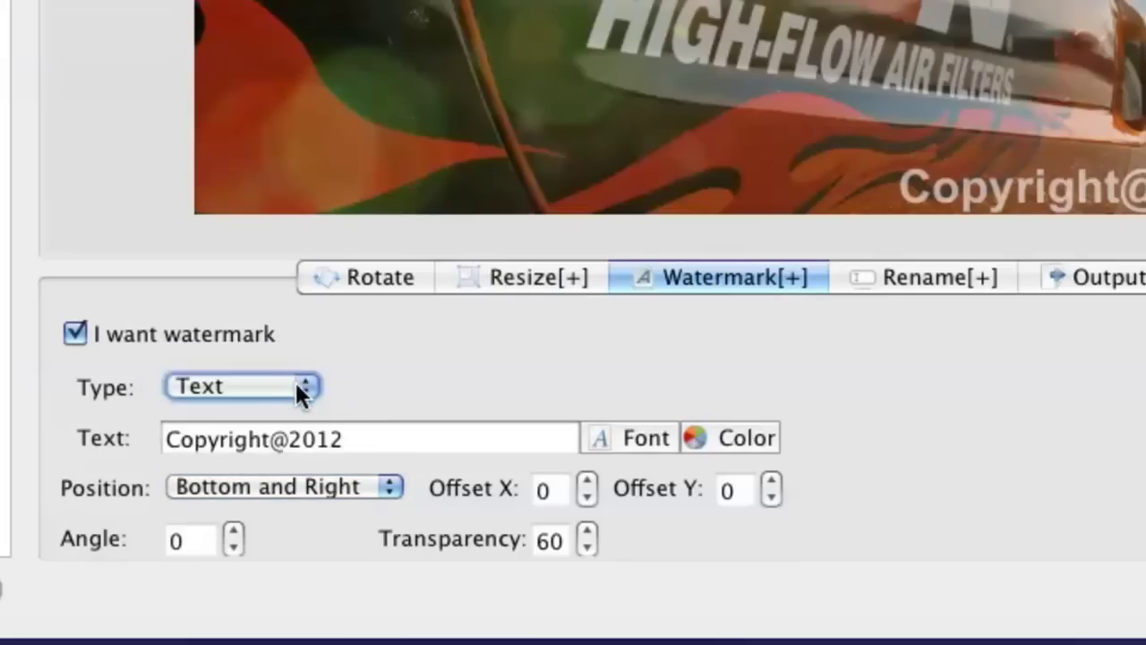
click(276, 423)
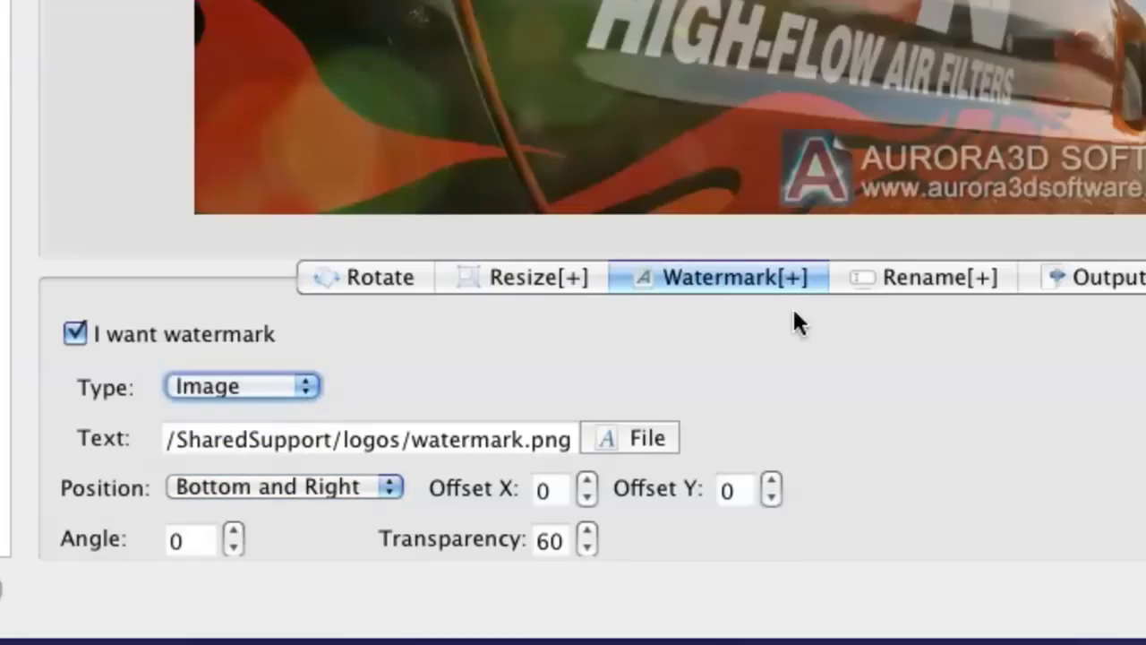
Turn off resizing and review resize types, leaving Fixed width (keep aspect) at 640 by 480.
click(454, 273)
click(124, 337)
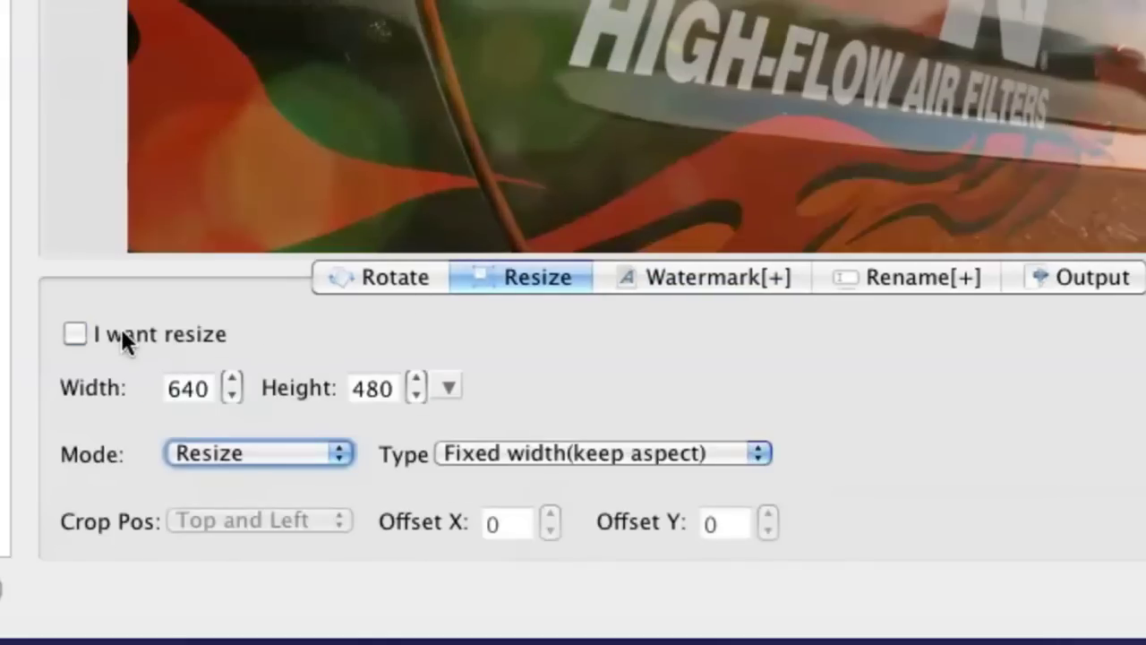
click(498, 451)
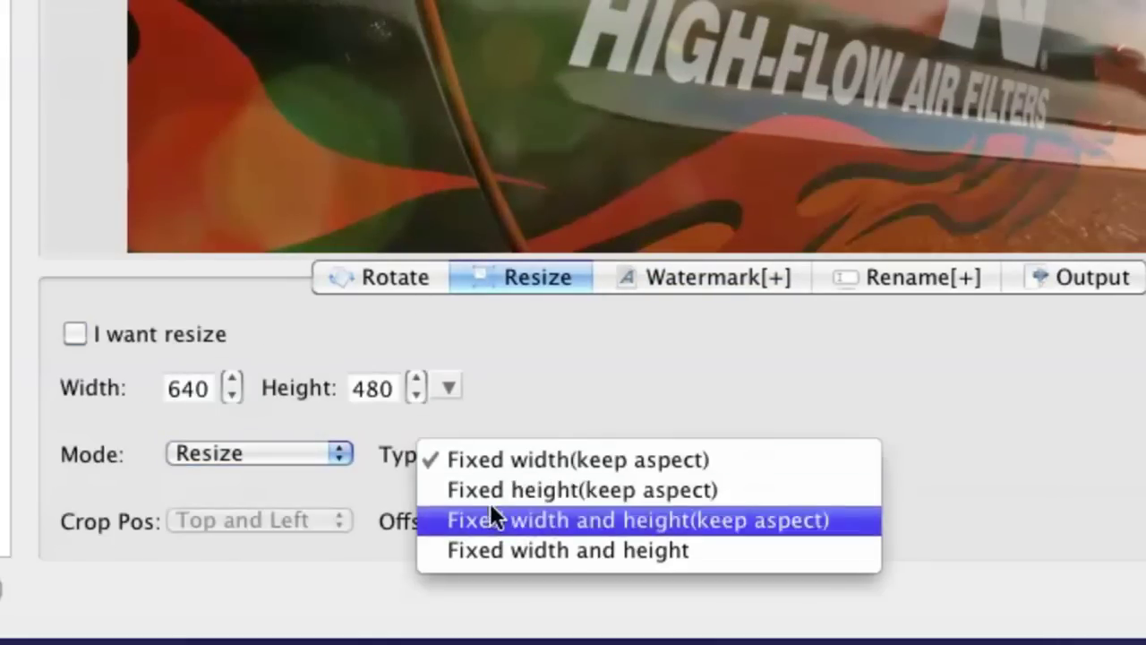
click(549, 369)
Edit the rename pattern to New####, so output files start at New0001.
click(933, 278)
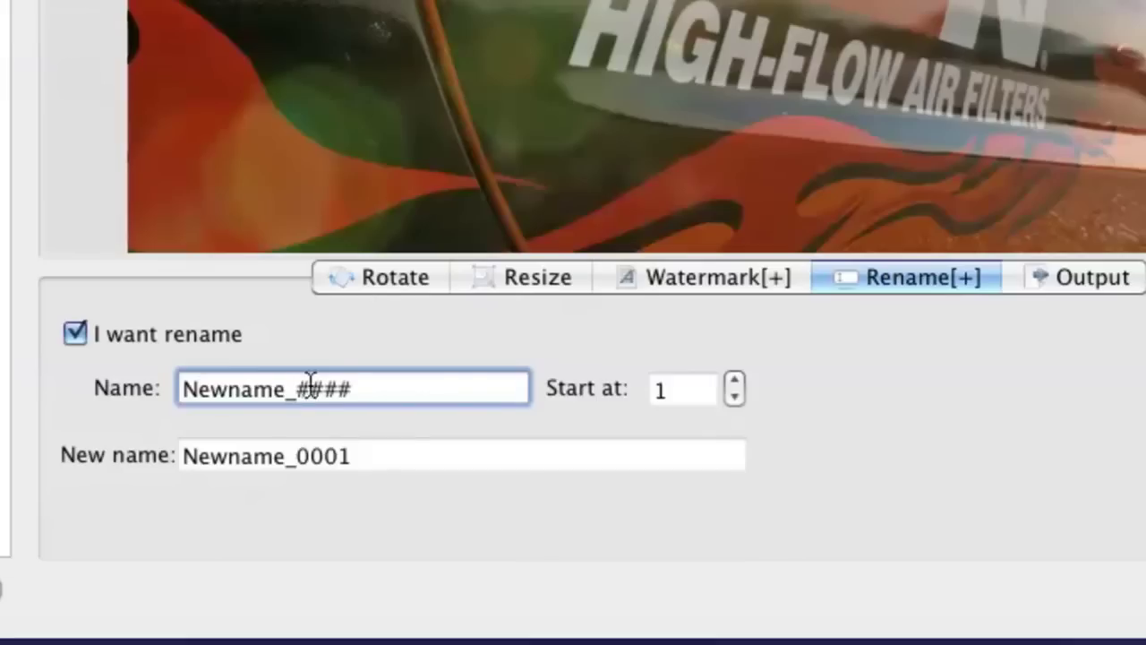
drag(306, 381, 447, 387)
click(453, 387)
key(BackSpace)
key(BackSpace)
key(BackSpace)
key(BackSpace)
key(BackSpace)
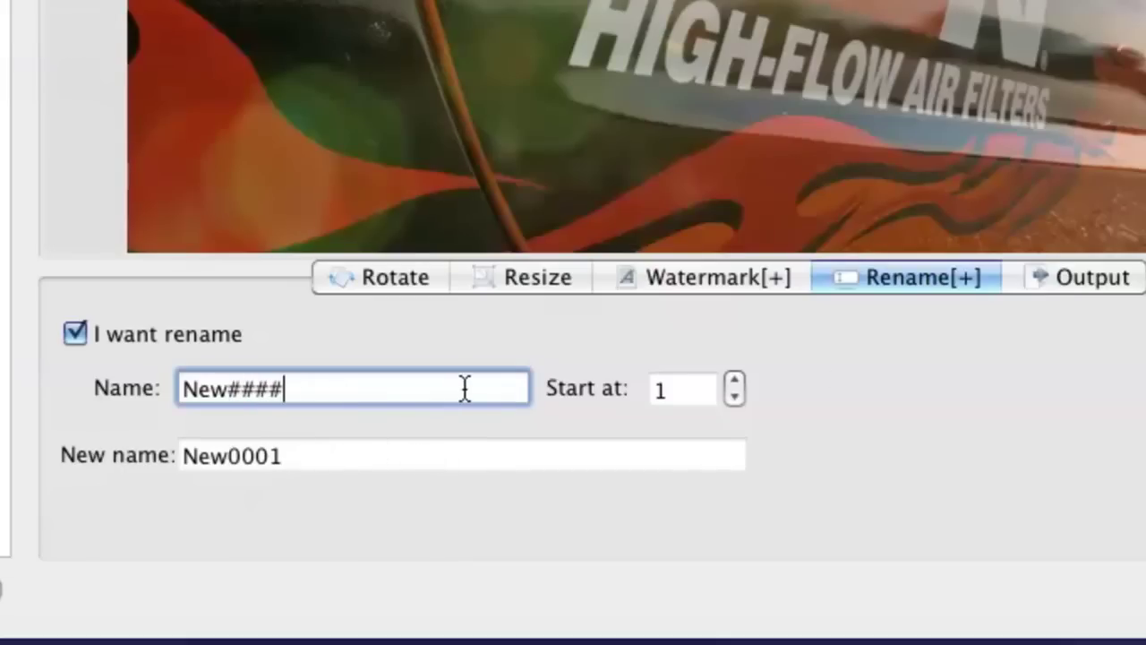
Review the output formats and keep Use original format.
click(1084, 294)
click(453, 355)
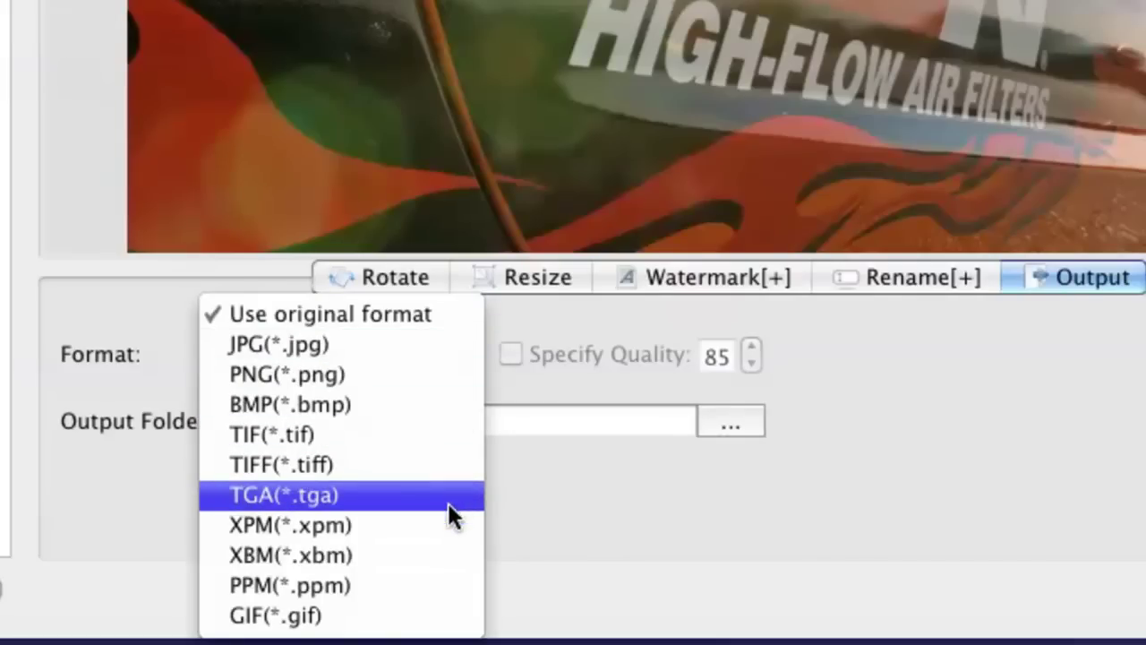
click(915, 466)
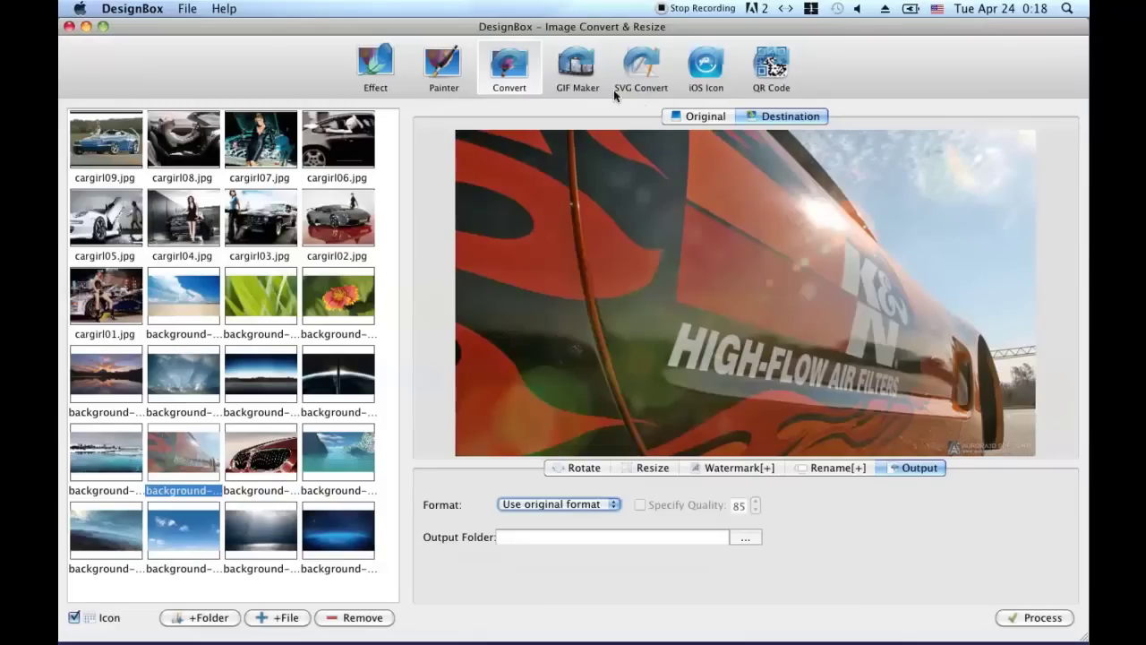
In GIF Maker, view frame 16 and review preset sizes without changing 640 by 480.
click(586, 79)
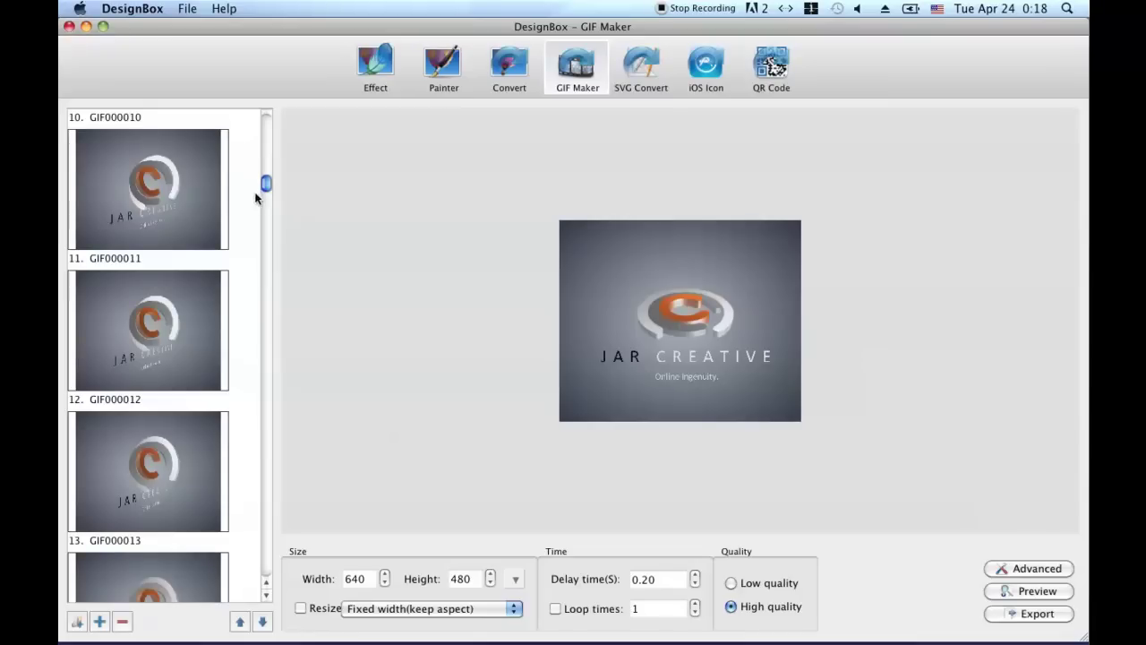
drag(261, 191, 266, 209)
click(159, 329)
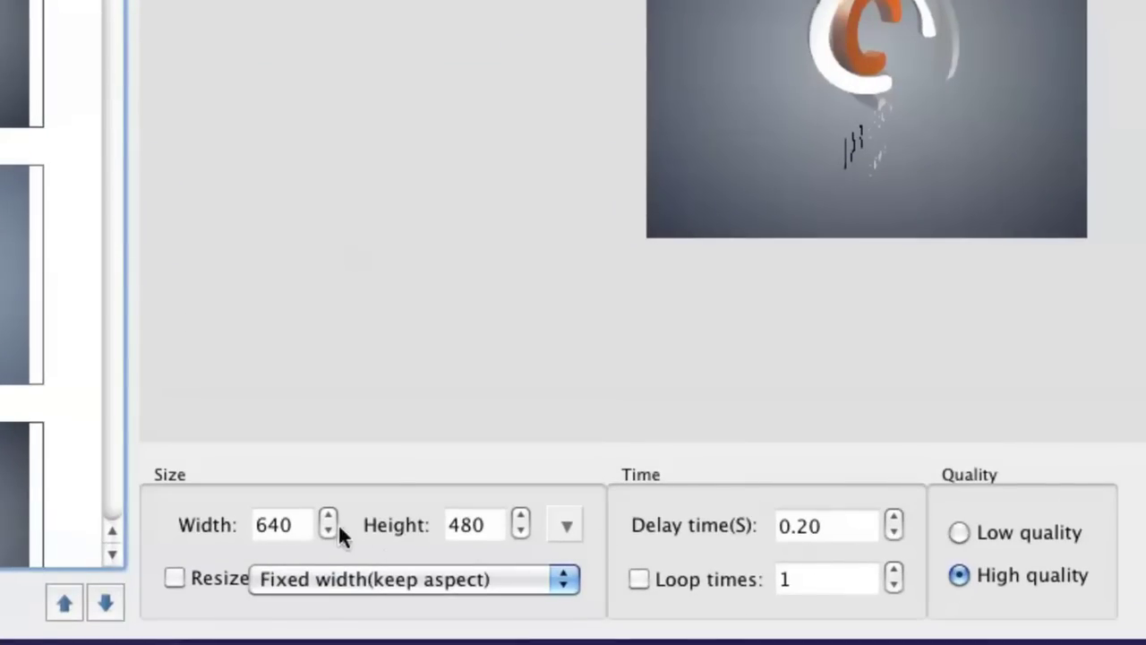
click(564, 528)
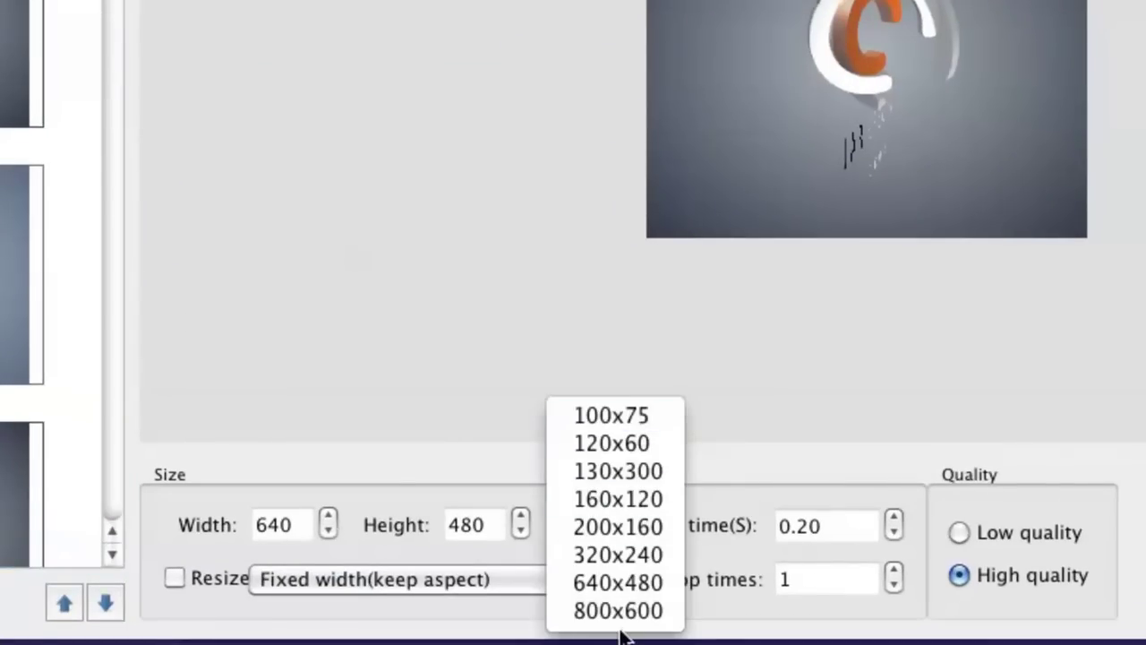
click(495, 588)
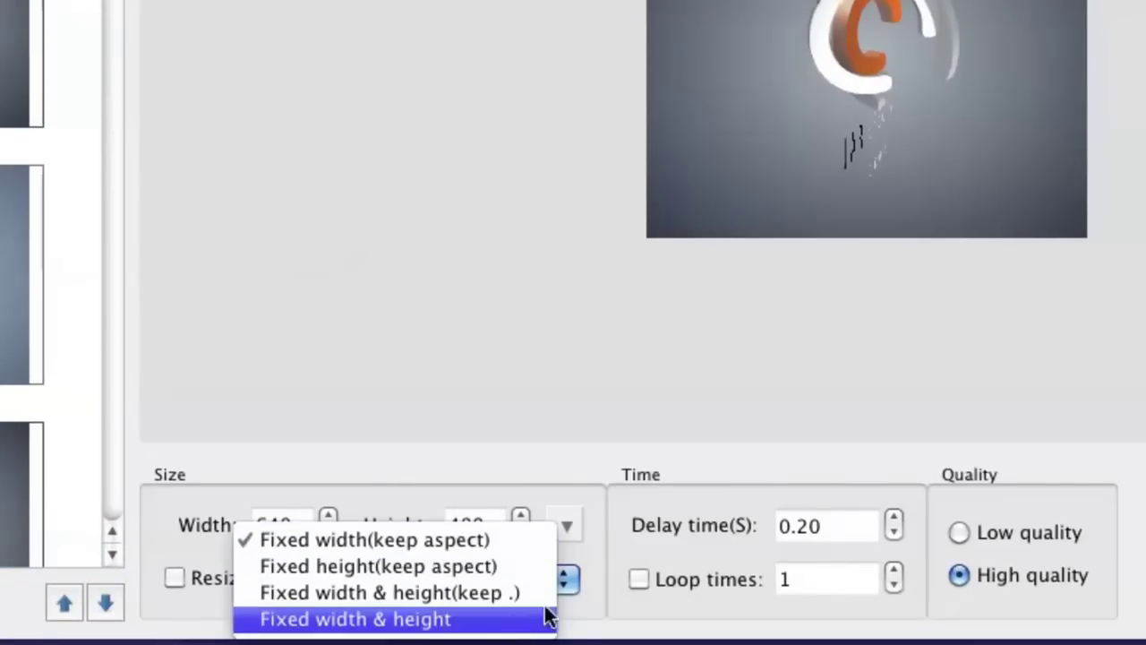
Set the frame delay to 0.10 seconds and preview the animation.
click(820, 529)
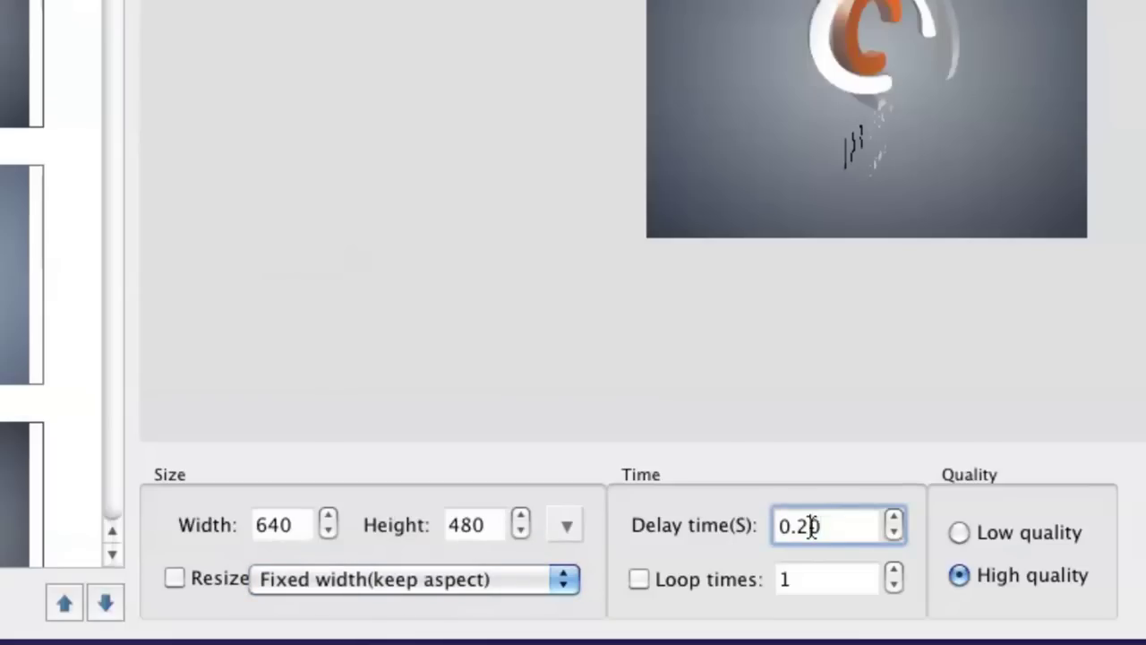
text(1)
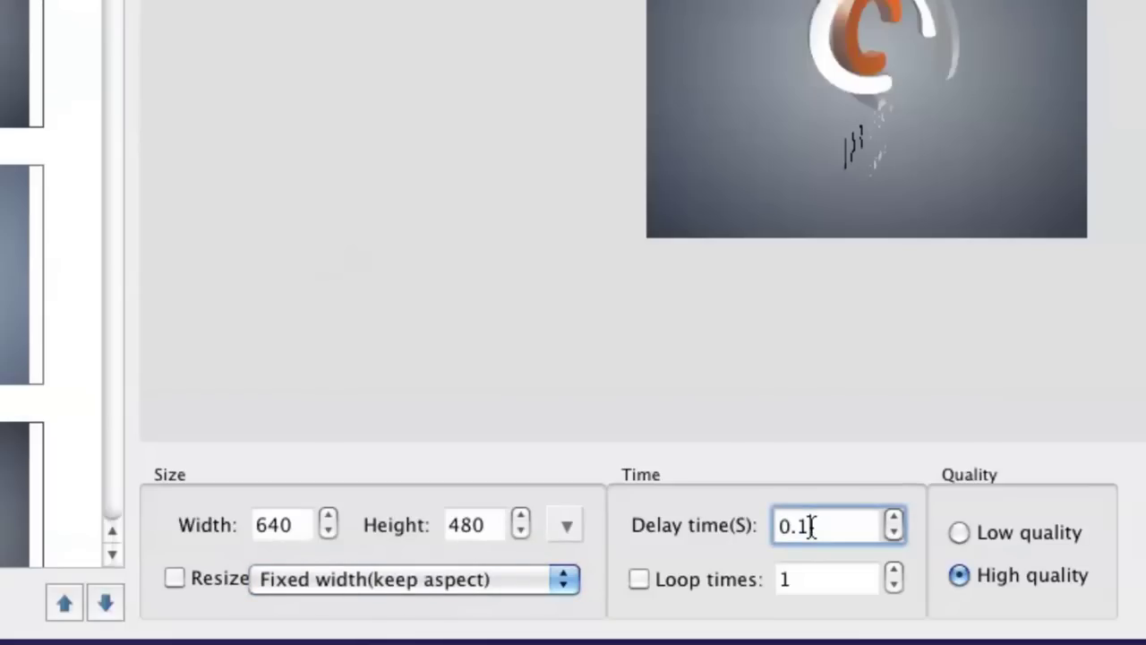
click(751, 580)
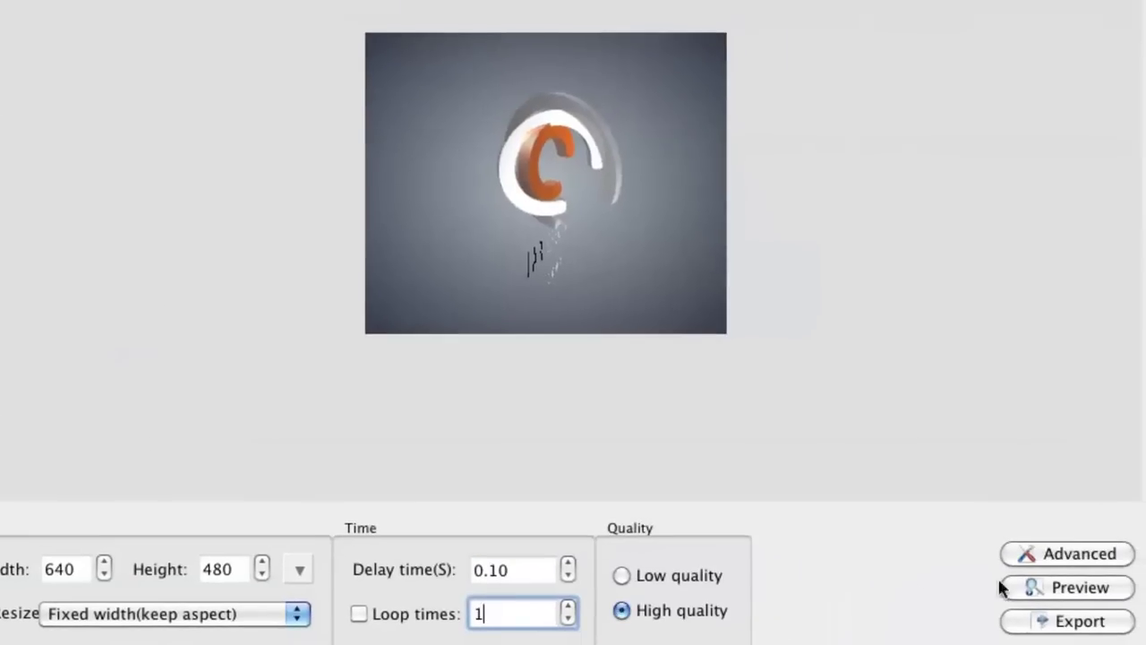
click(1026, 582)
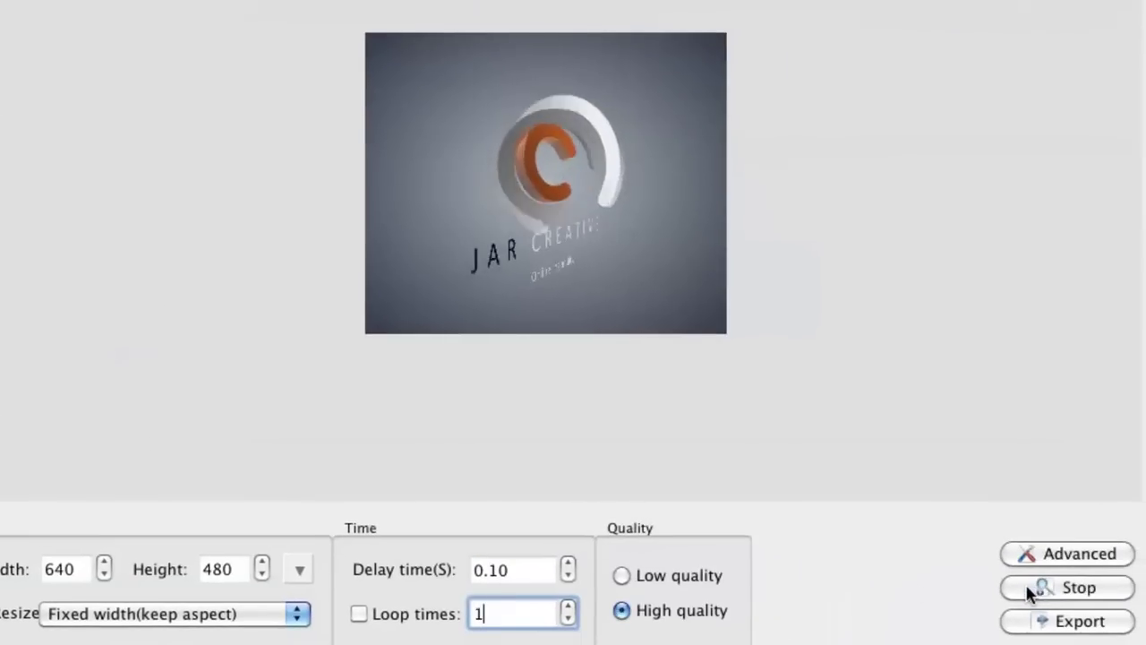
Give the GIF a non-transparent purple background in the Advanced settings.
click(1126, 555)
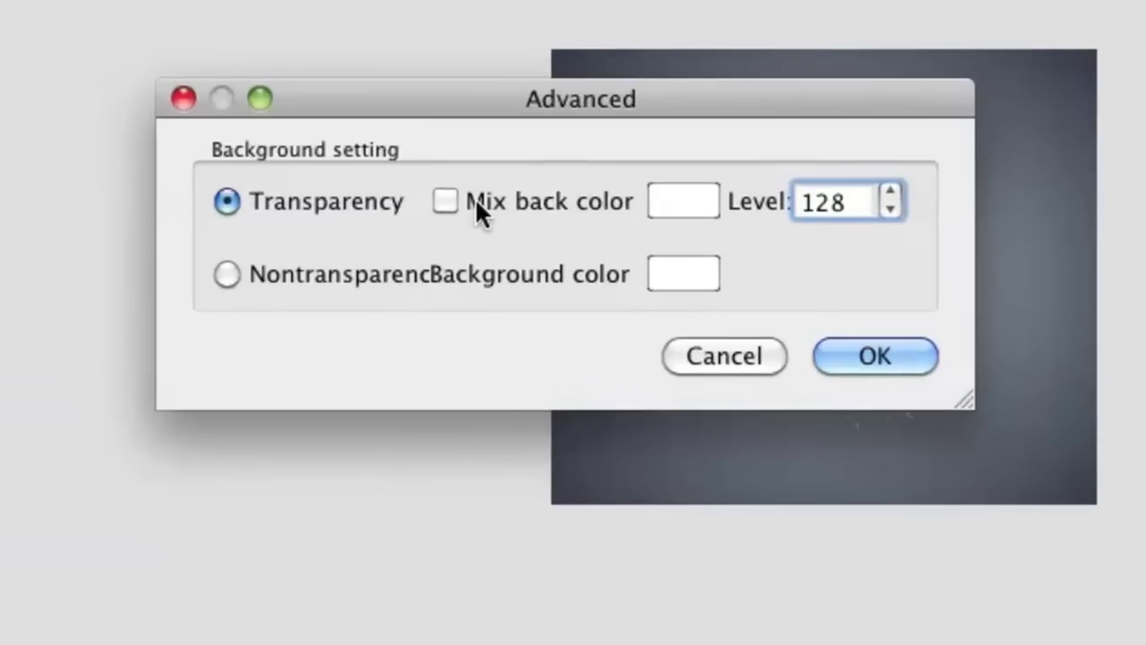
click(414, 185)
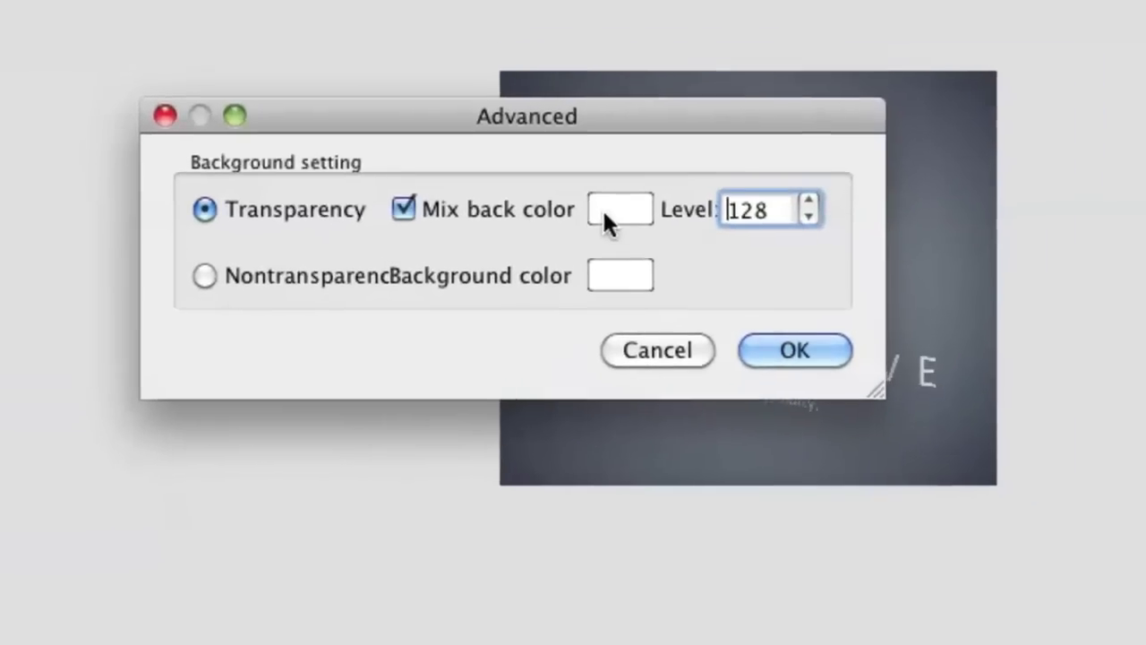
click(573, 215)
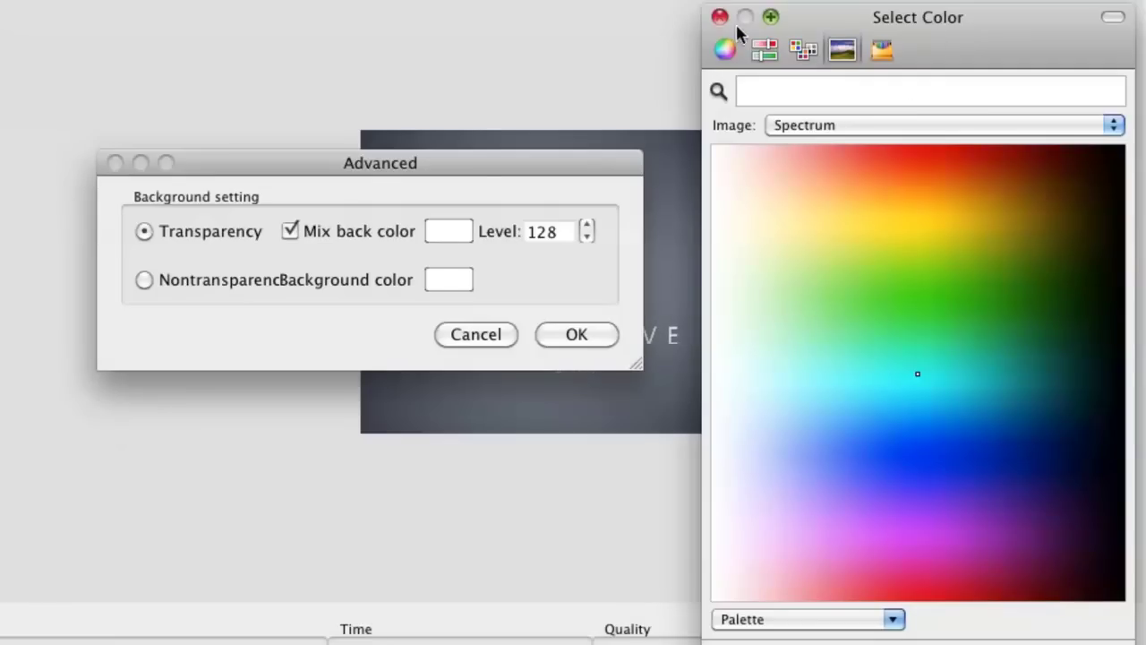
click(719, 18)
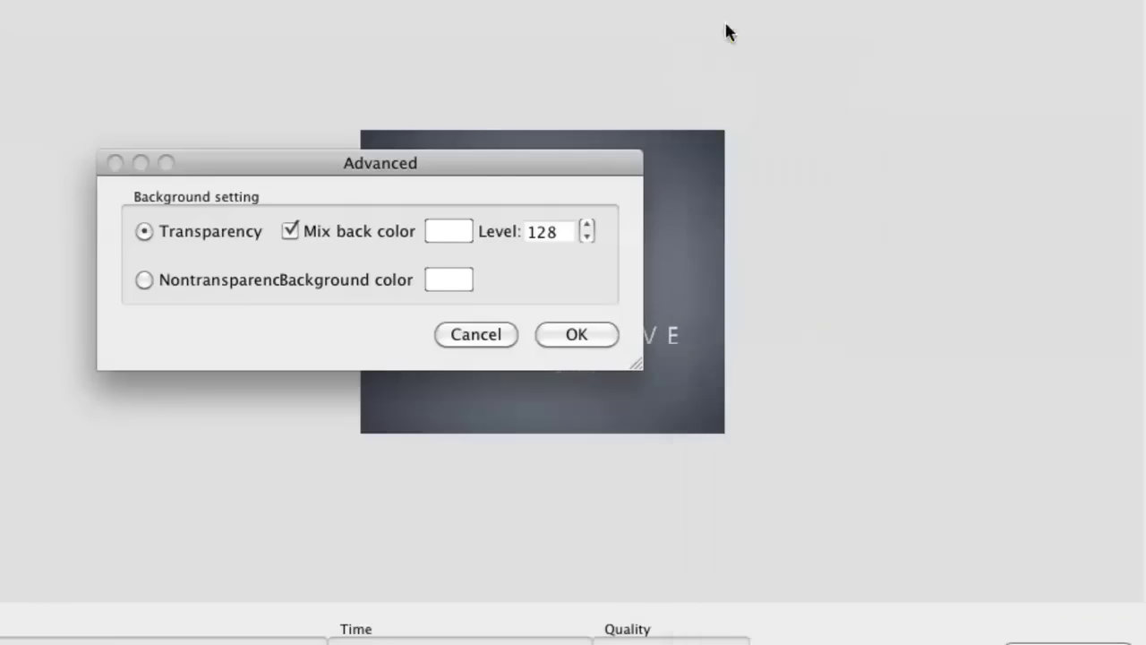
click(190, 283)
click(430, 283)
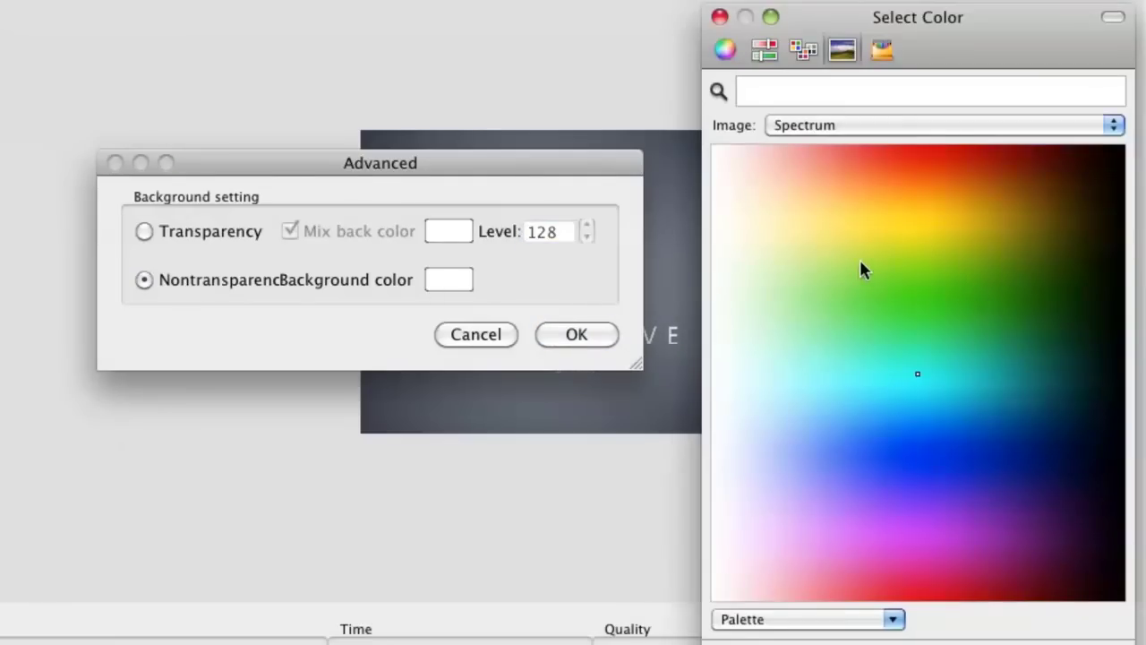
mouse_move(864, 265)
mouse_down()
mouse_move(904, 222)
mouse_move(930, 354)
mouse_move(941, 520)
mouse_up()
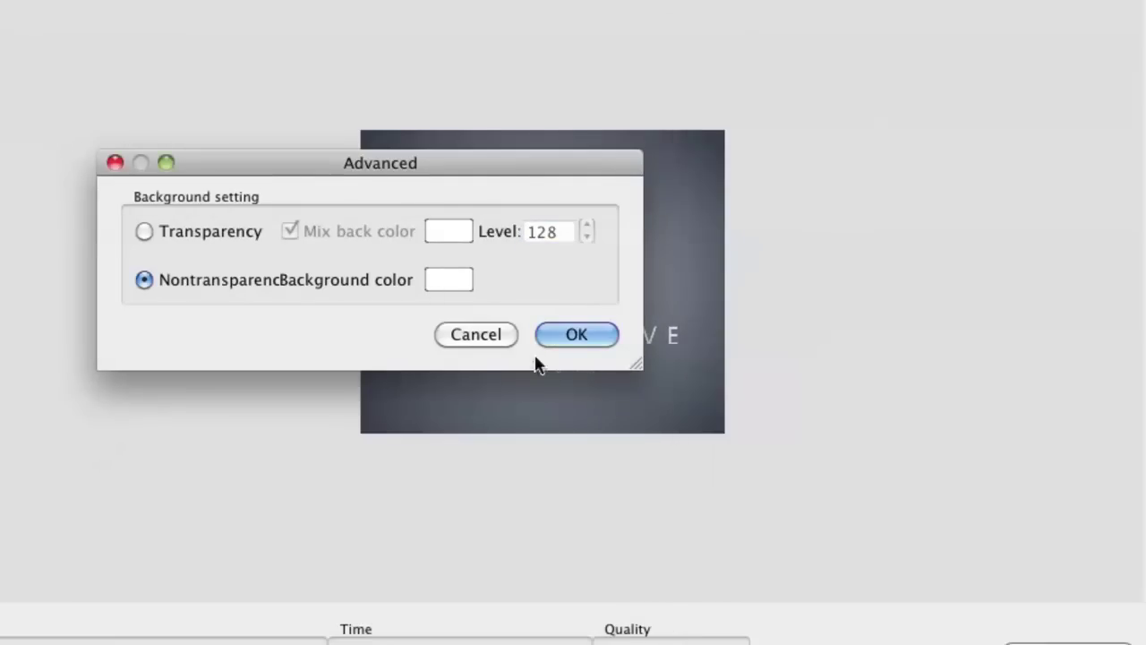
click(575, 334)
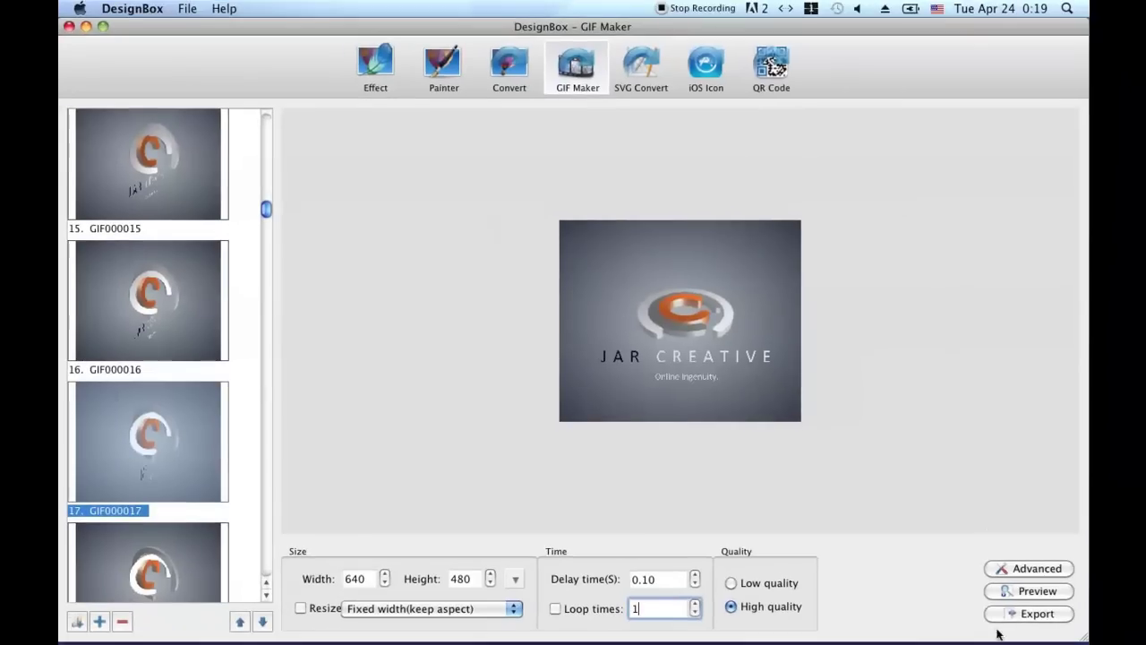
Start exporting the GIF and review the Where save location choices.
click(1010, 616)
click(639, 215)
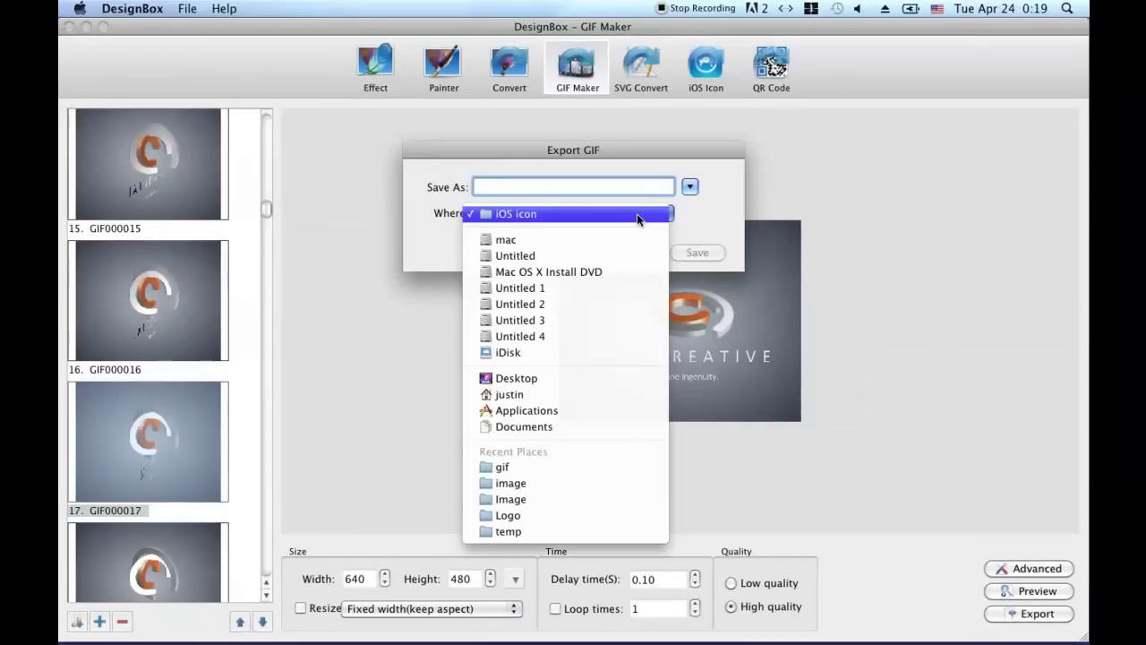
click(639, 215)
click(623, 252)
click(774, 70)
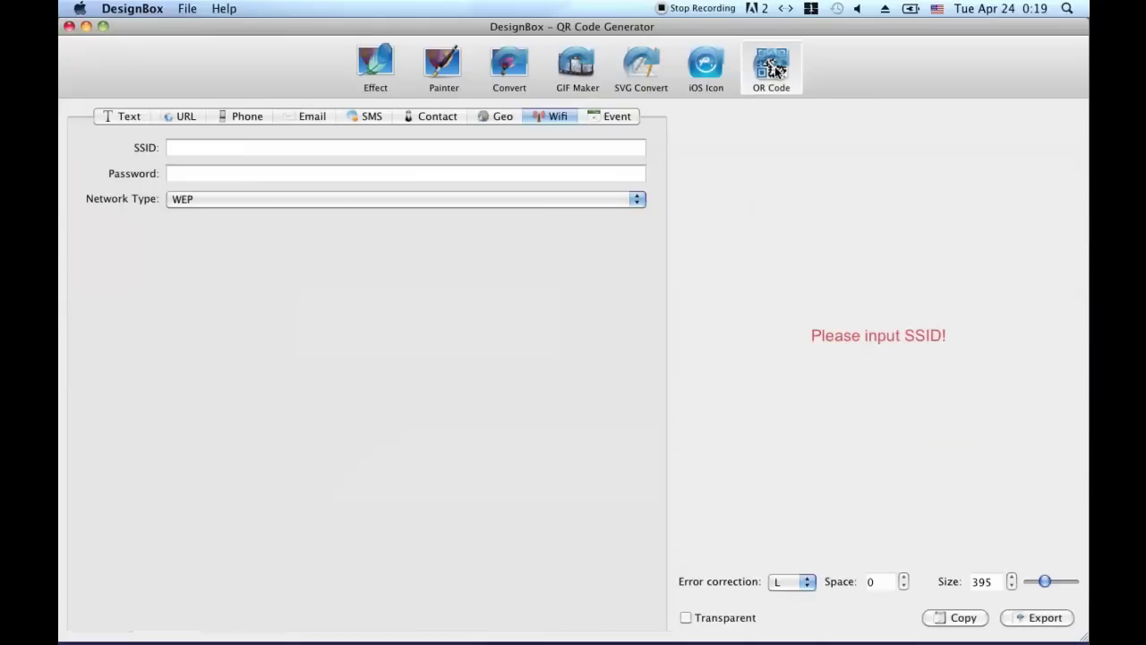
click(124, 119)
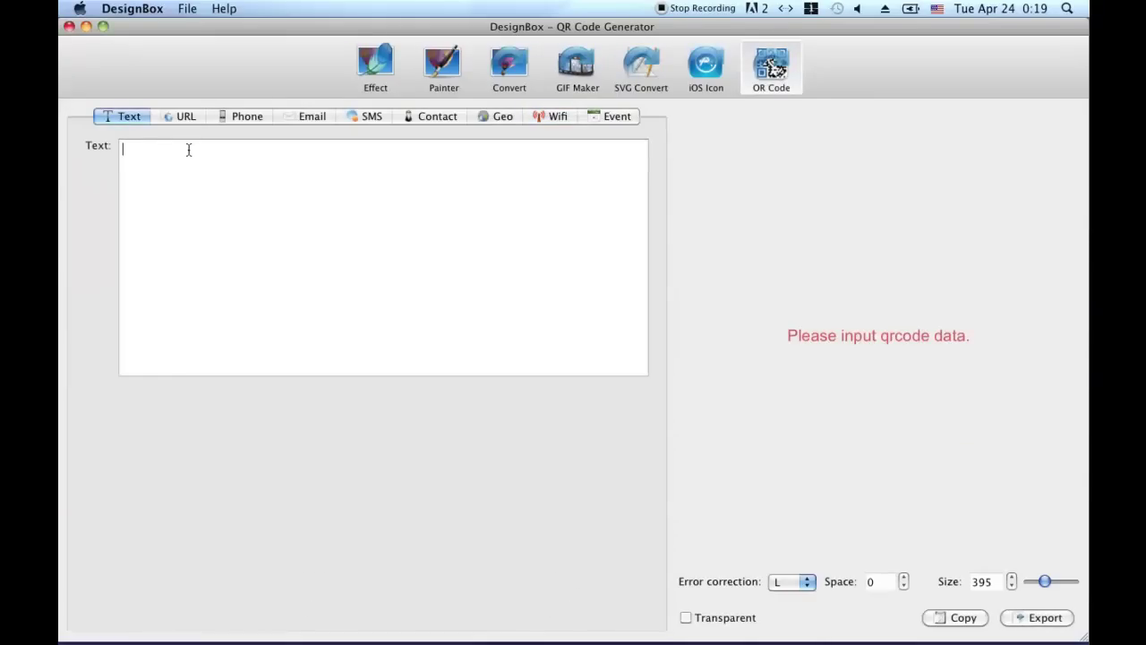
text(AURORA3D SOFTWARE)
click(186, 116)
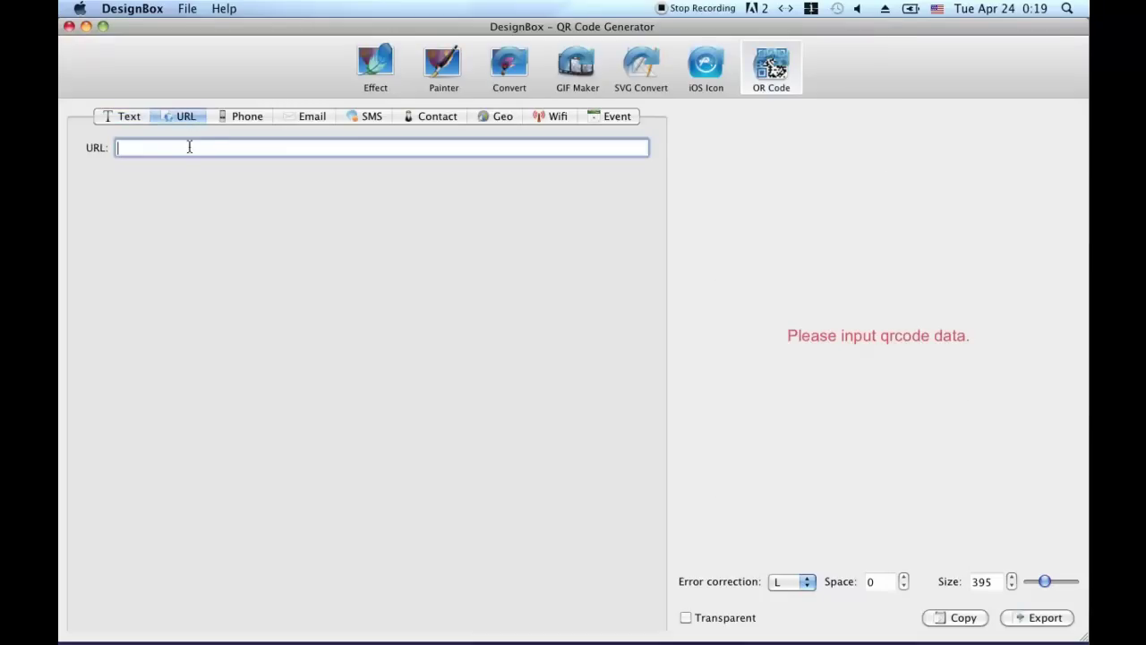
text(WWW.PRE)
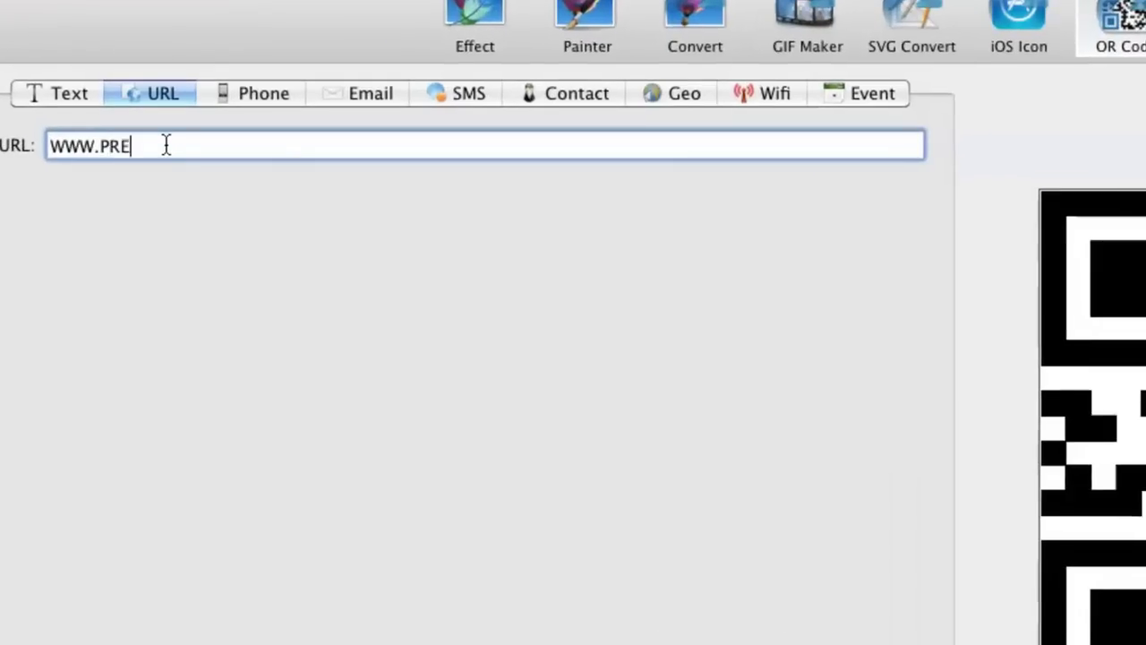
text(SENTATION.COM)
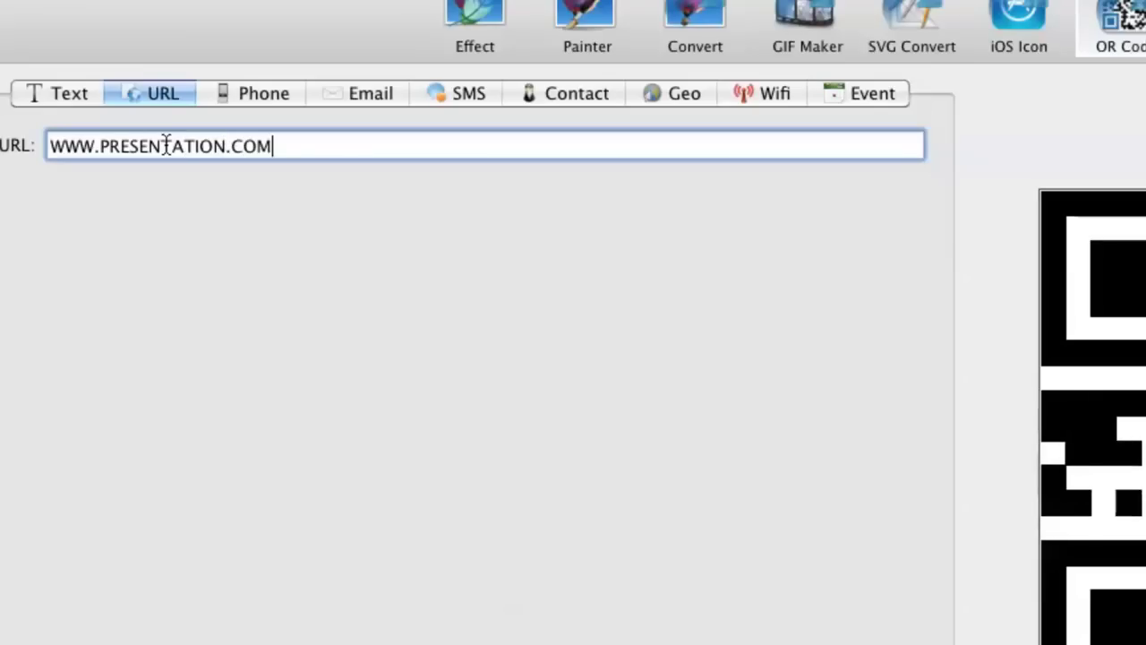
click(289, 93)
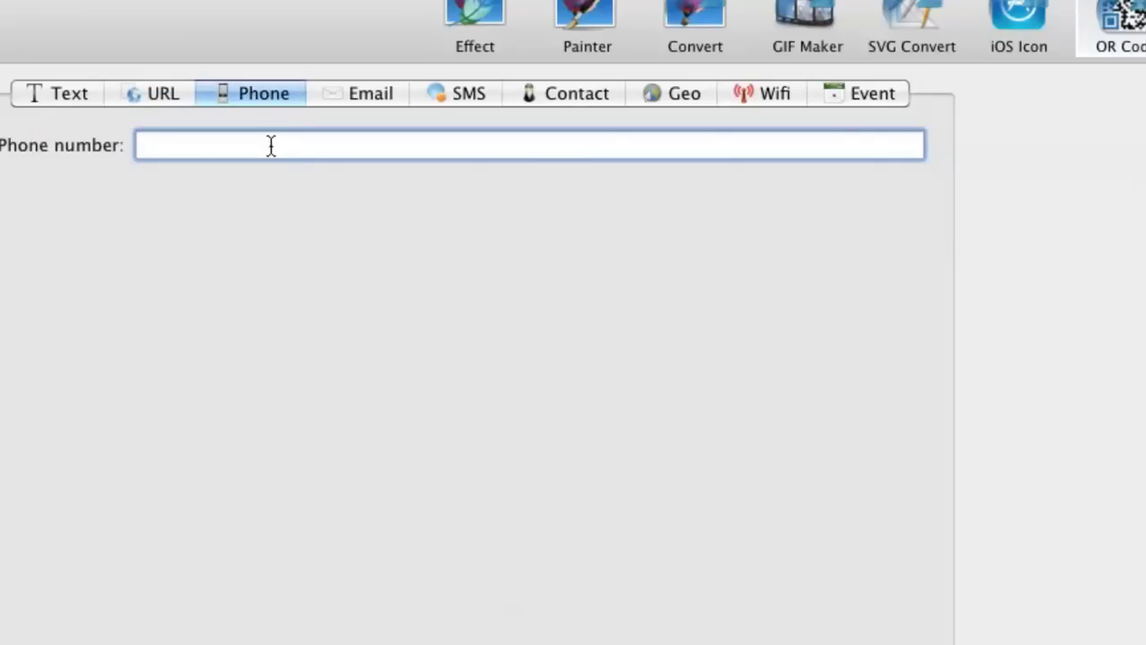
text(23423432)
click(367, 95)
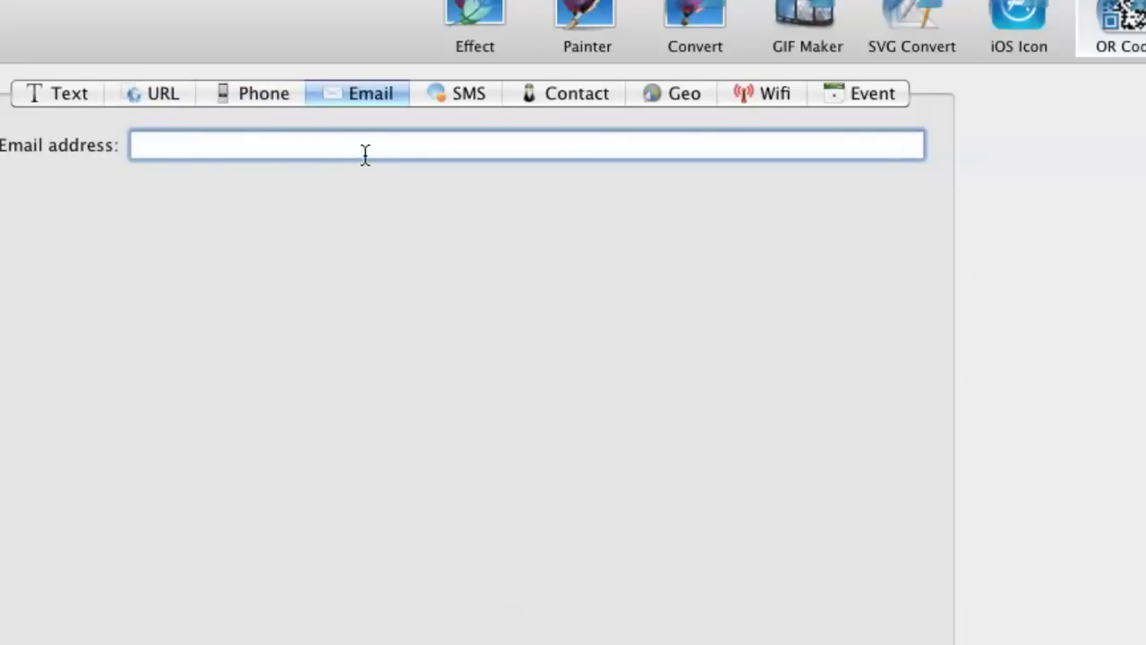
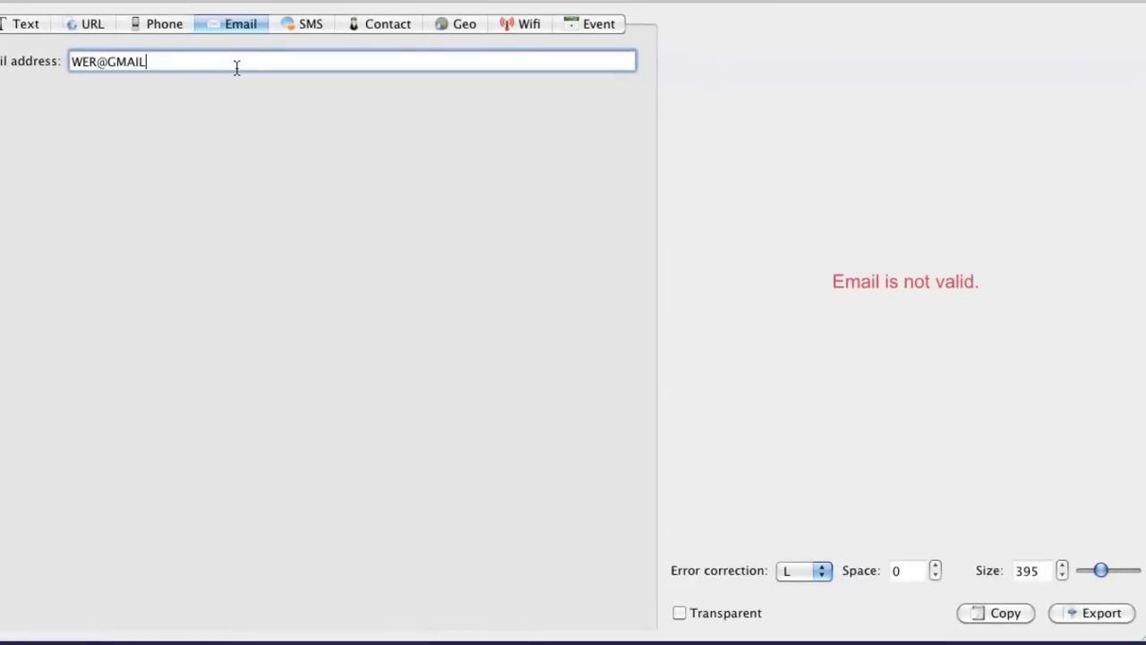
Fill an SMS QR code (R, 32423423) and a contact (EWRWE, ERW, WERWE).
click(314, 25)
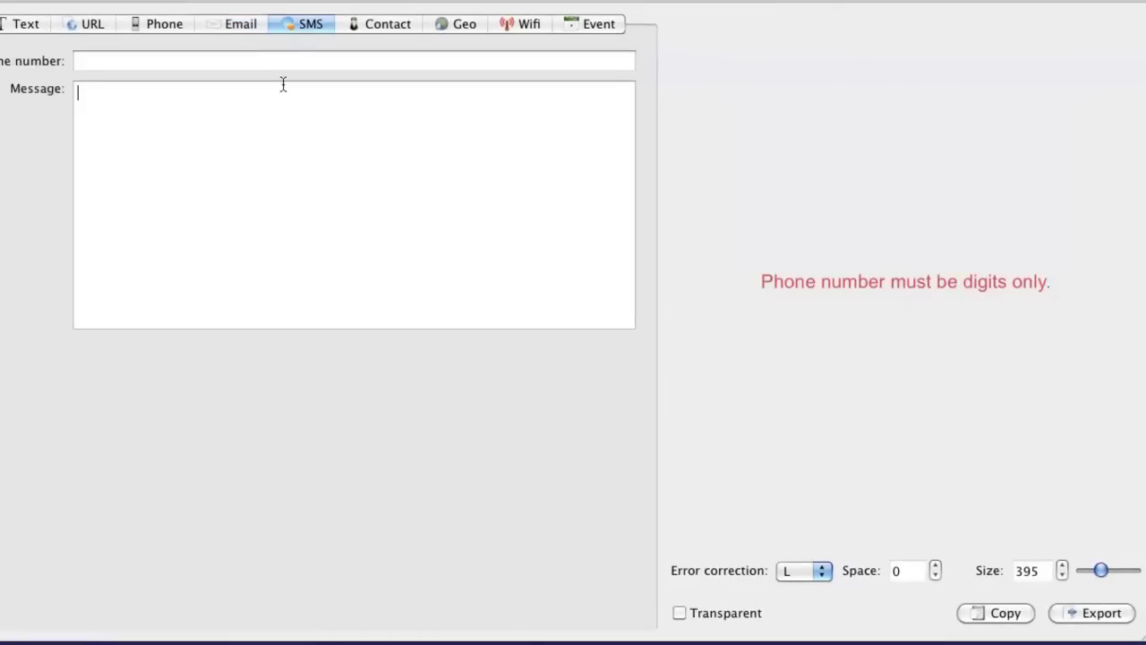
text(ERWER)
click(219, 61)
text(32423423)
click(367, 24)
click(356, 61)
text(EWRWE)
click(345, 95)
text(ERW)
click(340, 148)
click(340, 126)
text(WERWE)
click(454, 24)
click(519, 25)
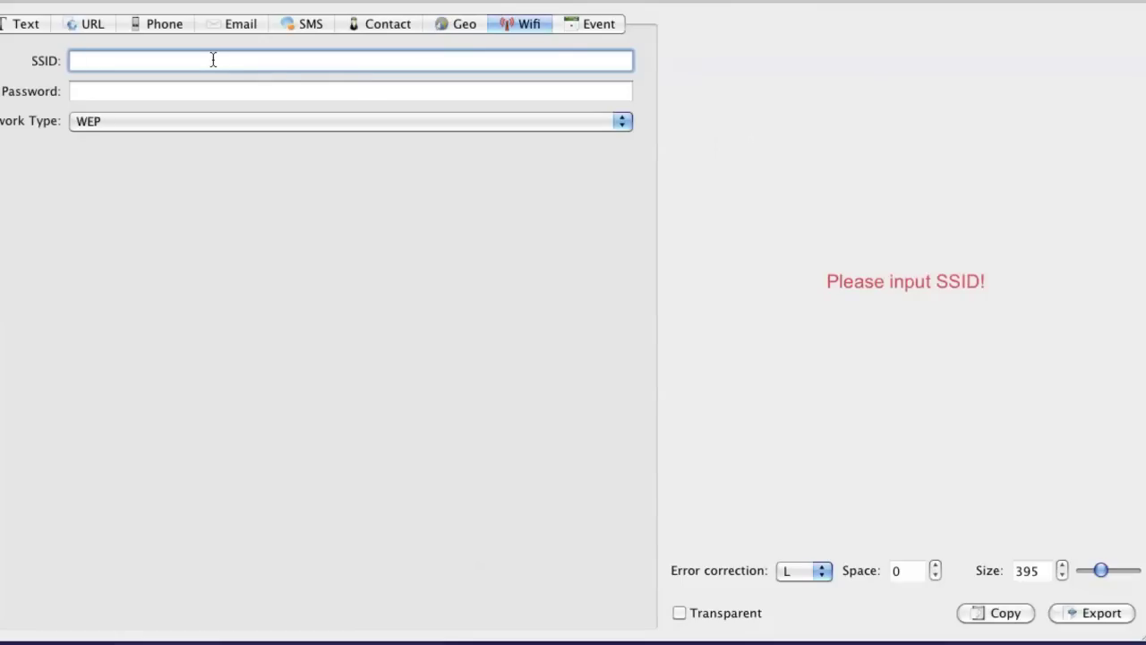
text(RE)
click(210, 92)
text(123234)
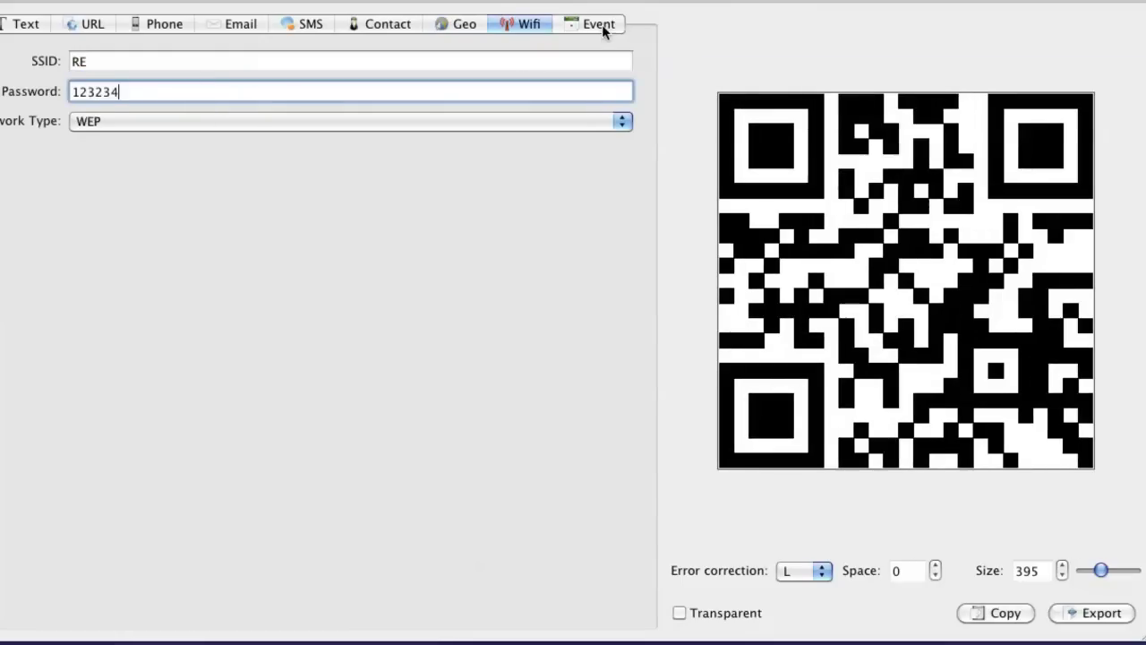
click(603, 27)
text(3FDSFDS)
click(172, 162)
text(RDWSDF)
Return to the SMS QR code and copy its image to the clipboard.
click(170, 27)
click(240, 25)
click(304, 24)
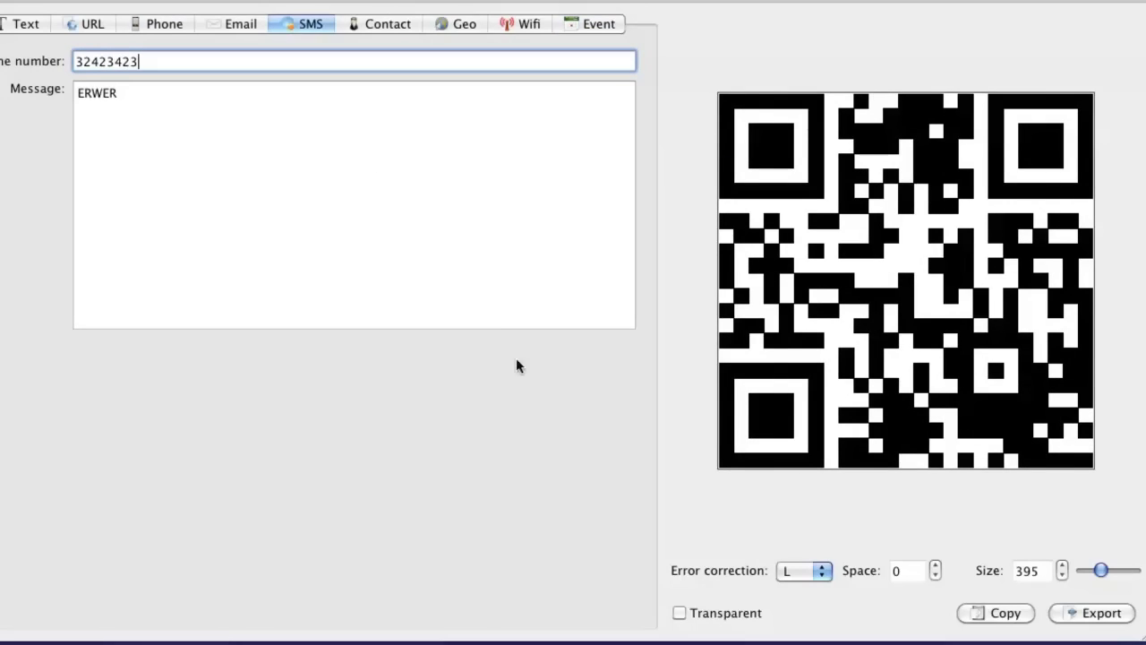
click(994, 612)
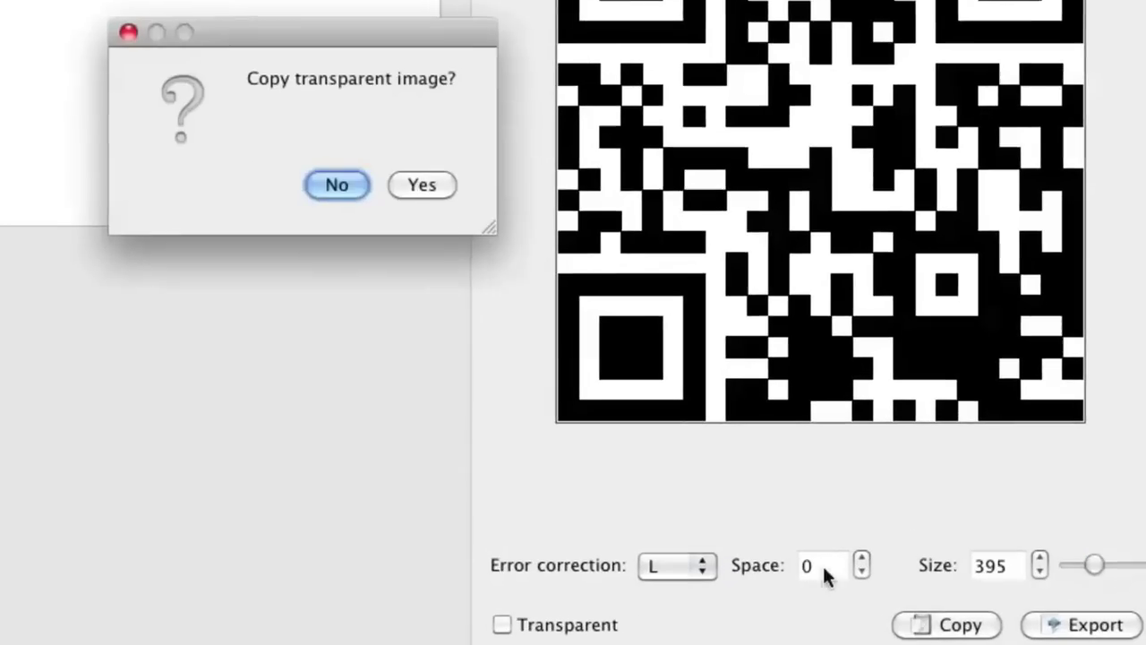
Copy the SMS QR code as a transparent image and tick Transparent.
click(416, 183)
click(478, 175)
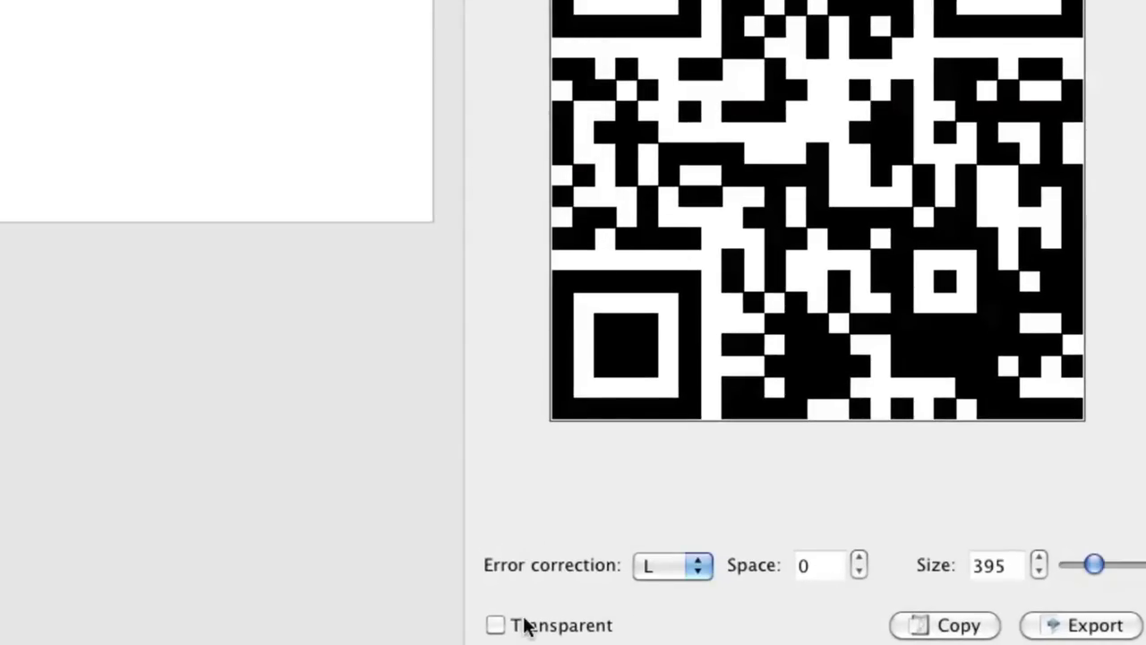
click(497, 626)
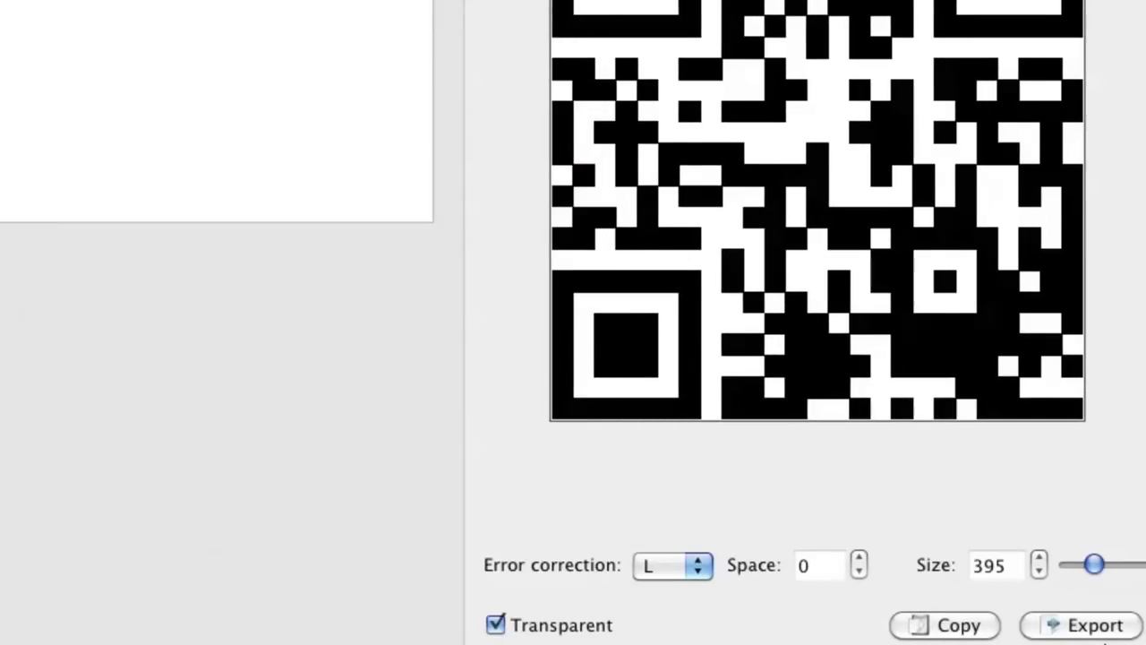
Review Export file types, cancel keeping PNG, and set the QR code size to 415.
click(1102, 629)
click(480, 232)
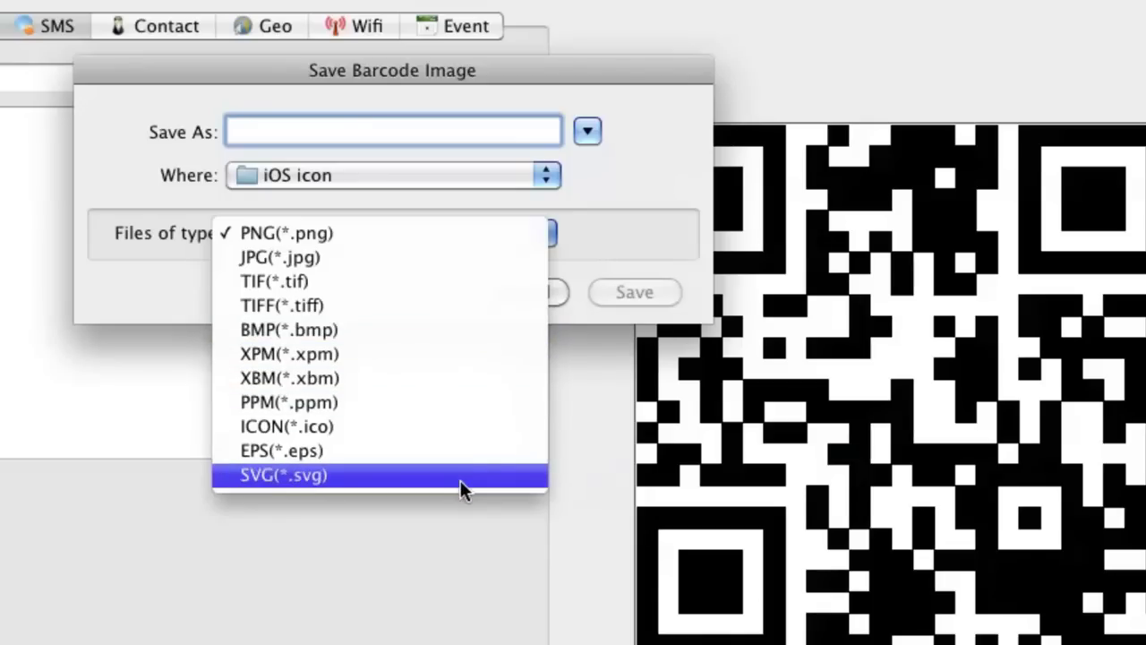
click(192, 141)
click(511, 292)
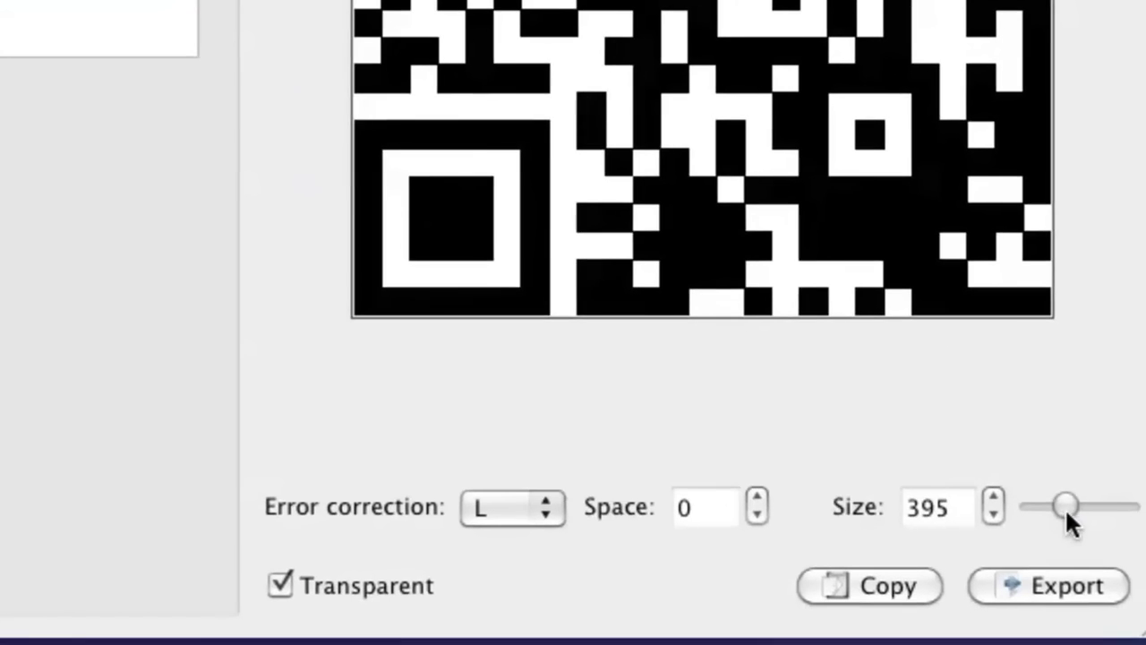
mouse_move(1065, 507)
mouse_down()
mouse_move(1077, 507)
mouse_move(1056, 507)
mouse_move(1068, 507)
mouse_up()
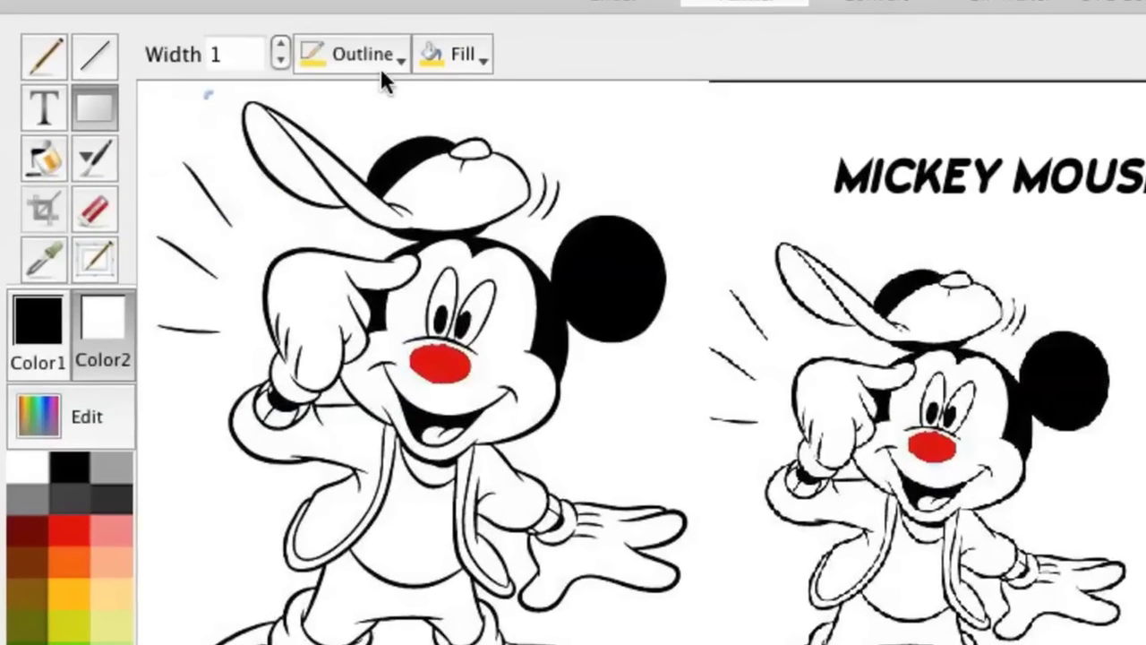
Draw a solid black-filled ellipse over the large Mickey's red nose.
click(381, 72)
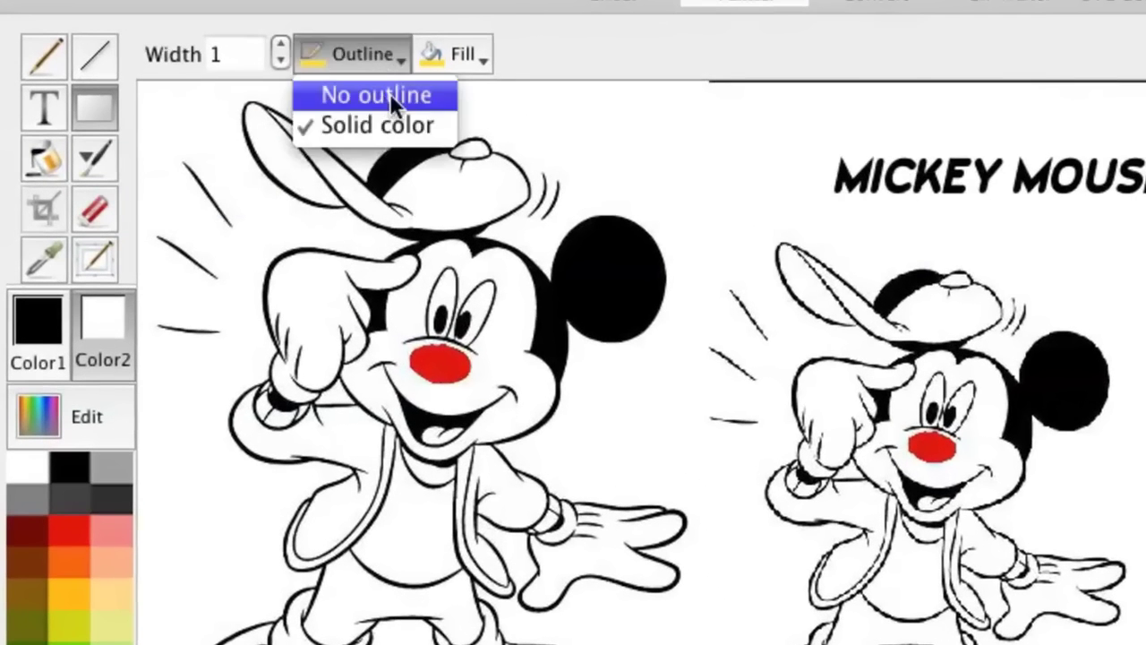
click(385, 68)
click(479, 57)
click(461, 127)
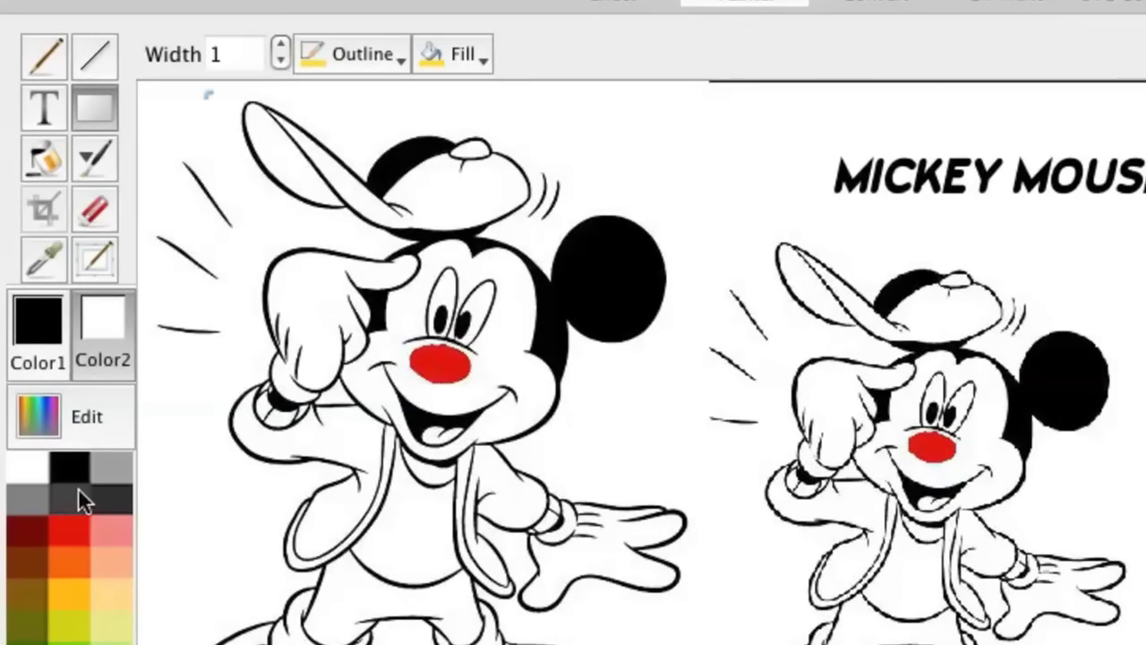
click(73, 463)
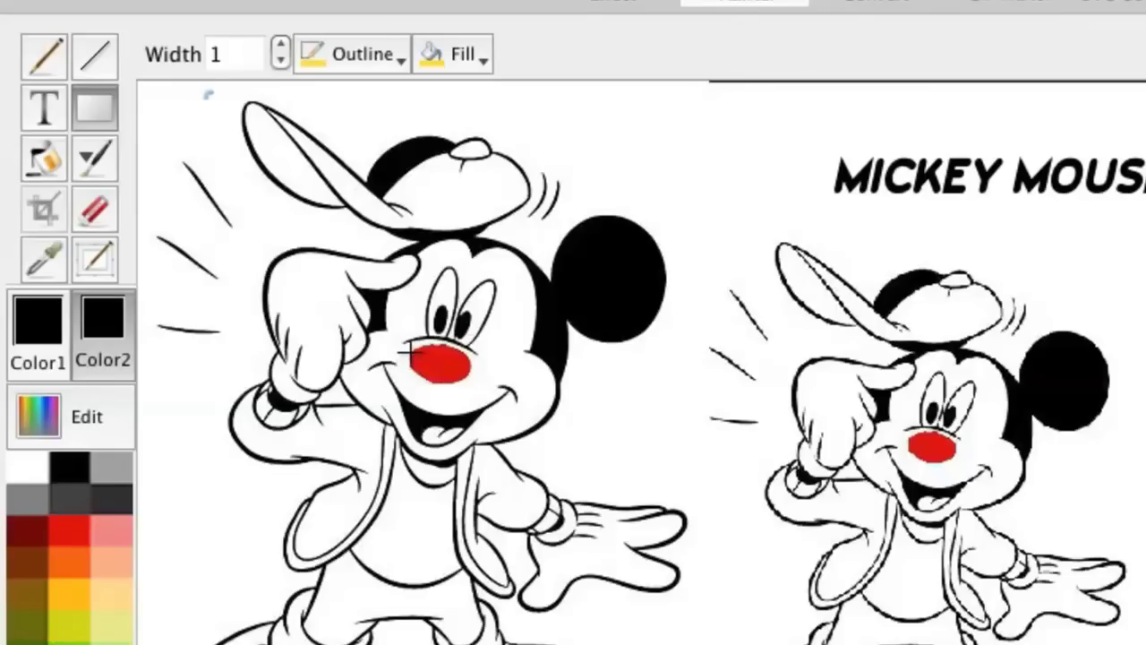
drag(409, 346, 467, 384)
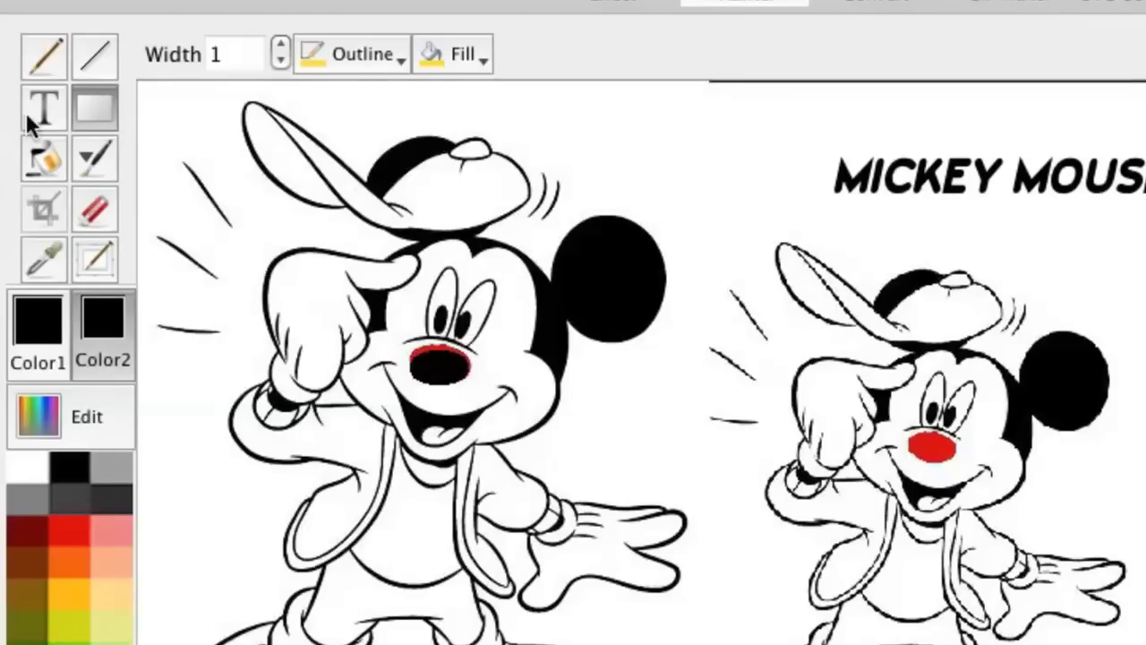
Erase the motion lines beside the small Mickey with a width-8 eraser.
click(55, 56)
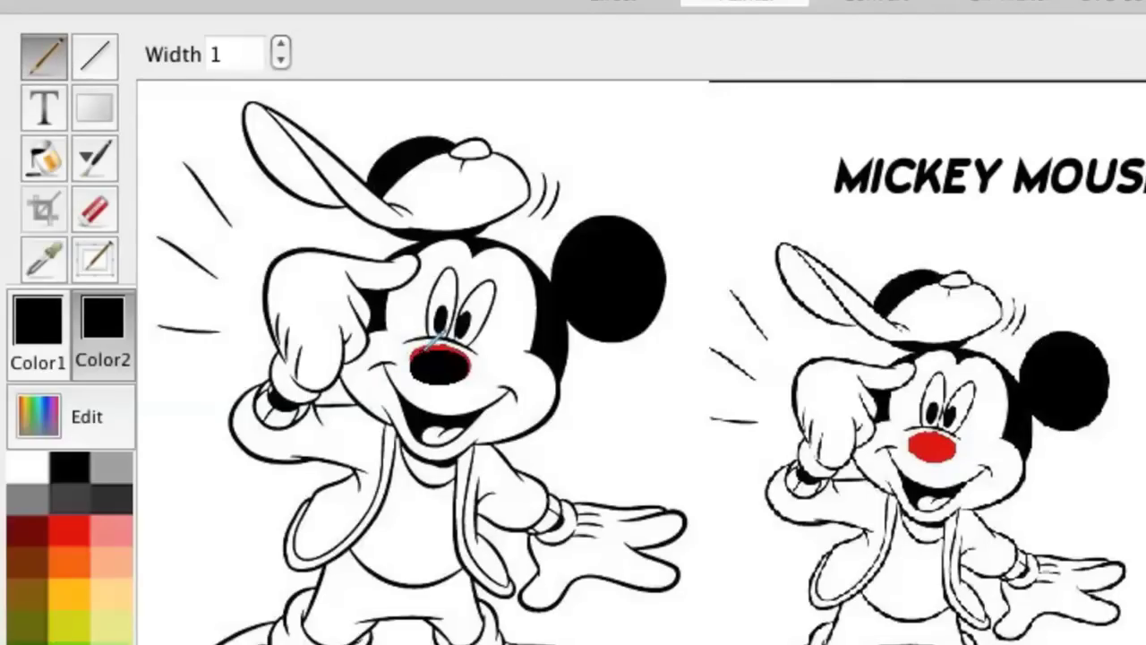
click(93, 212)
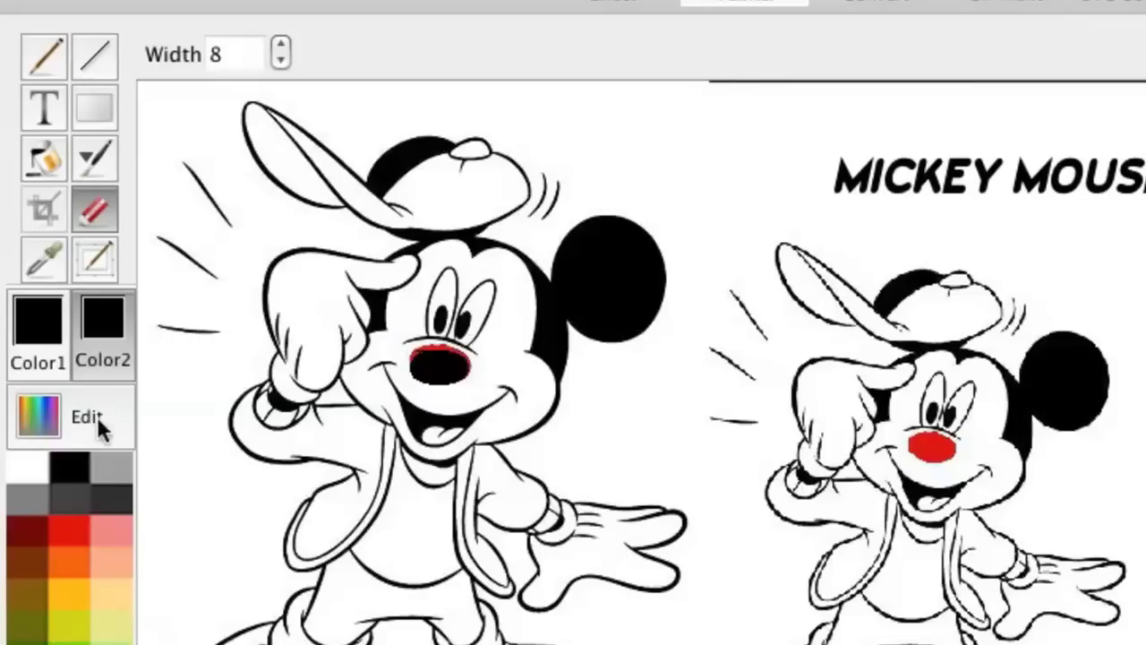
click(27, 466)
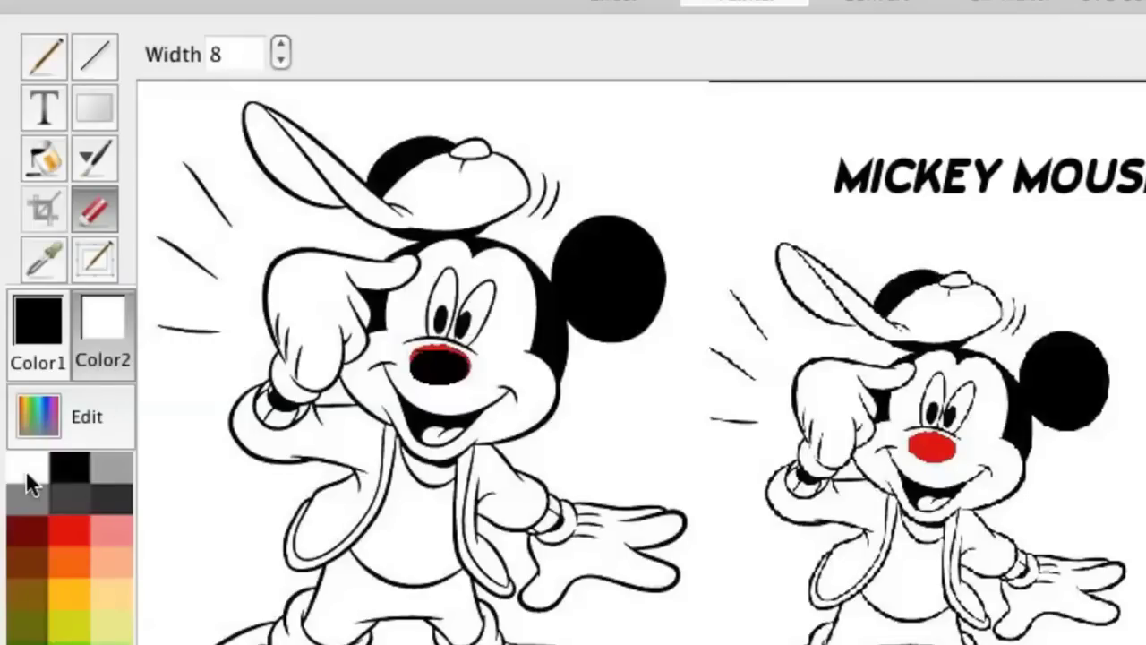
mouse_move(726, 360)
mouse_down()
mouse_move(782, 324)
mouse_move(761, 414)
mouse_up()
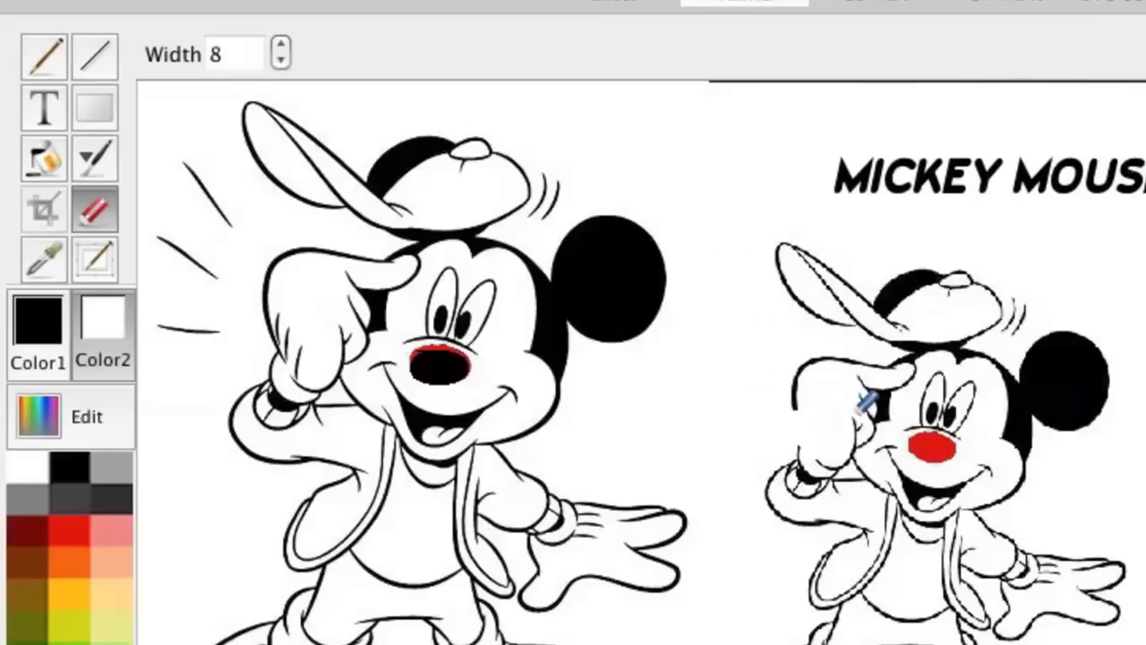
drag(1024, 341, 1027, 310)
Add the text GOGOGO!! and place it just below the MICKEY MOUSE title.
click(43, 106)
click(959, 260)
drag(762, 300, 601, 264)
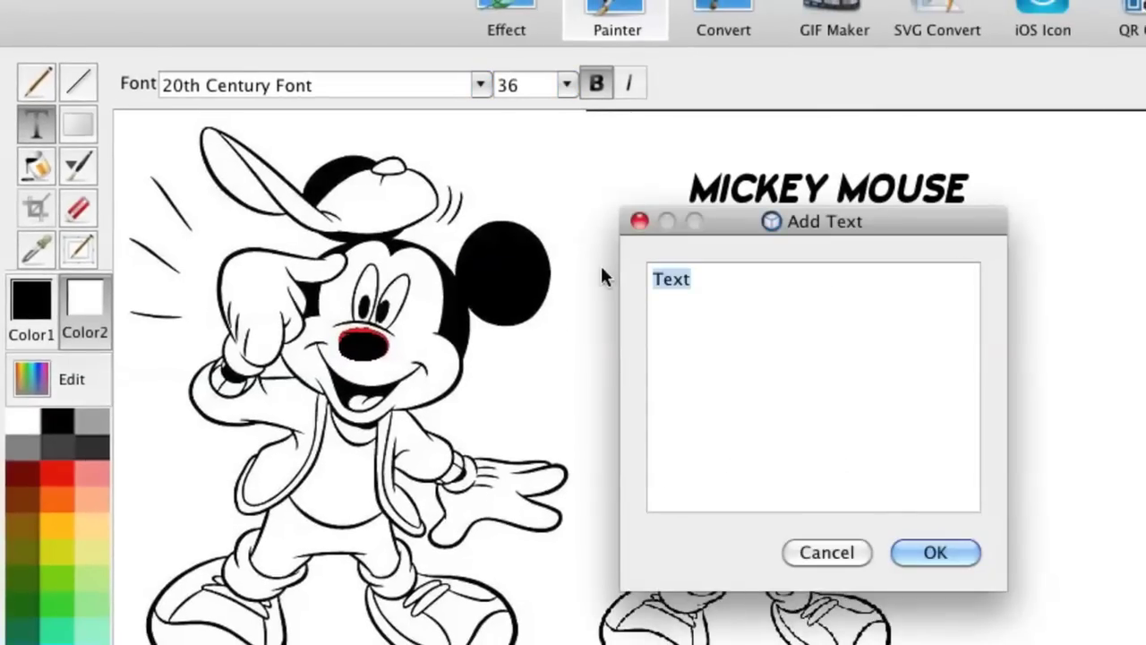
text(GOGOGO!!)
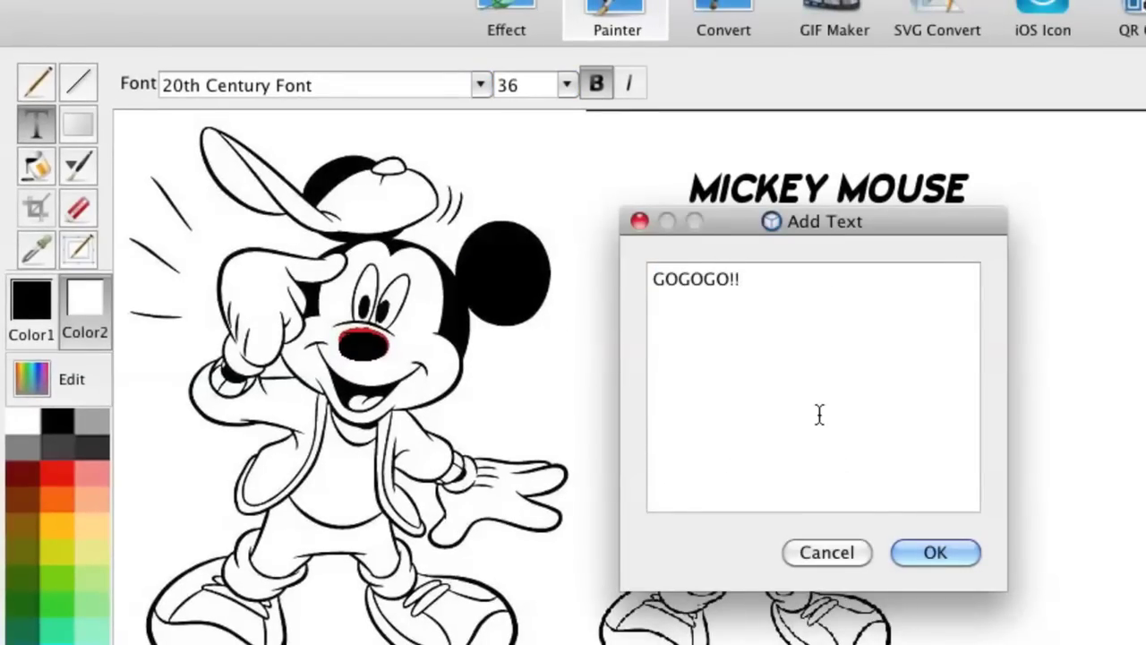
click(911, 558)
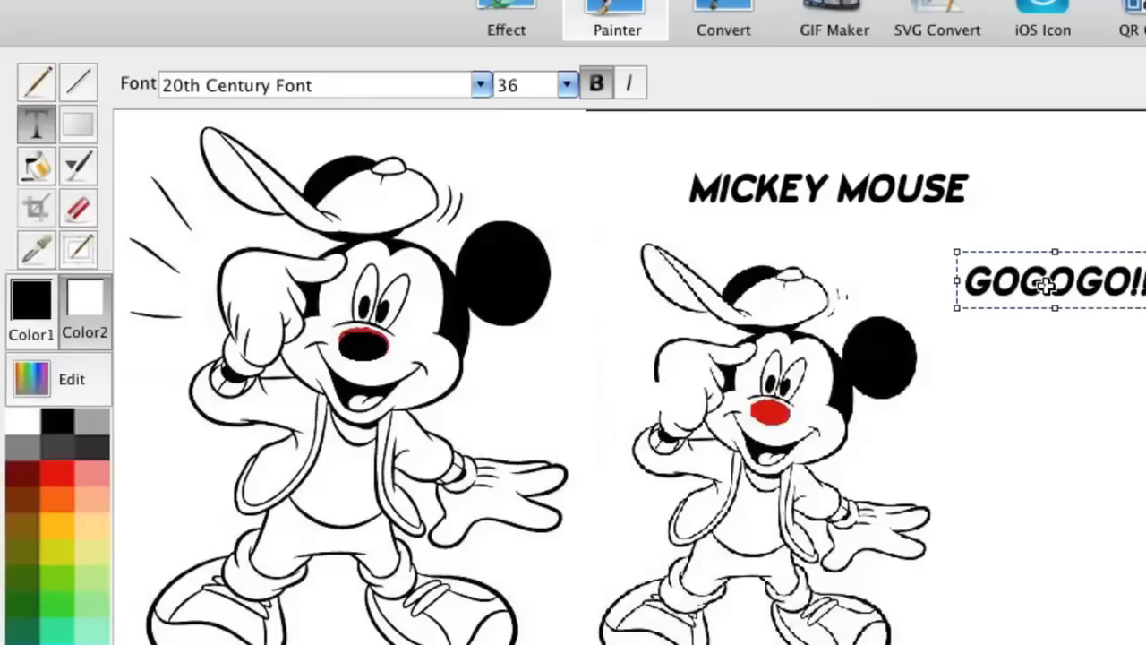
drag(1046, 289, 951, 271)
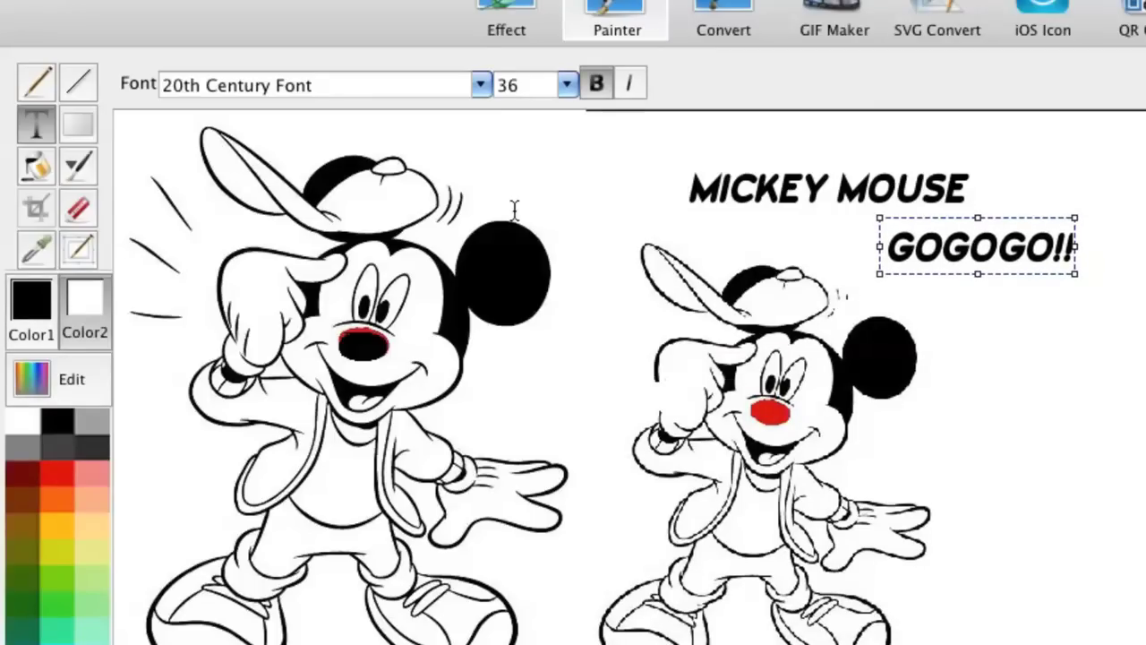
Style GOGOGO!! in Abadi MT Condensed Extra Bold at size 36, italic with bold off.
click(566, 84)
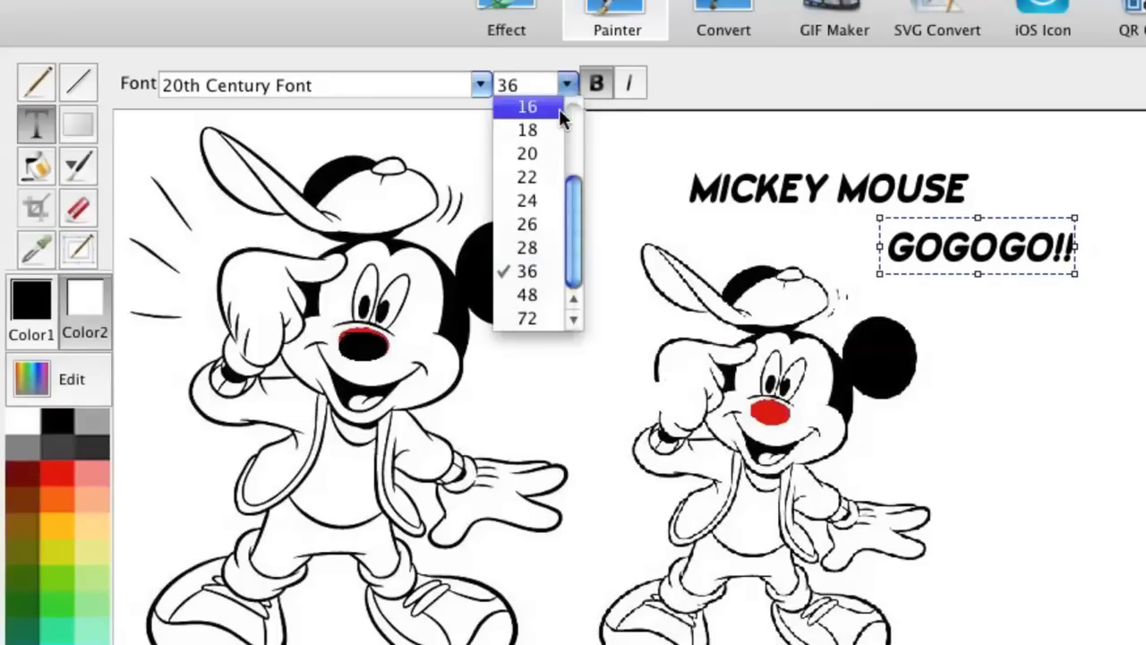
click(480, 86)
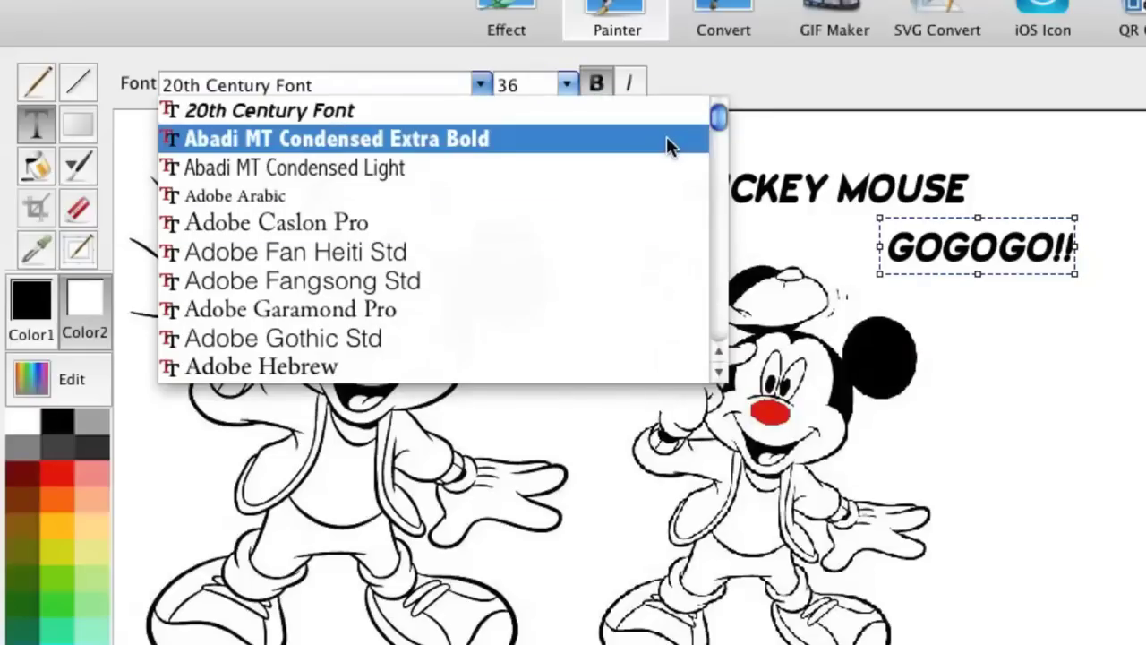
click(668, 138)
click(629, 83)
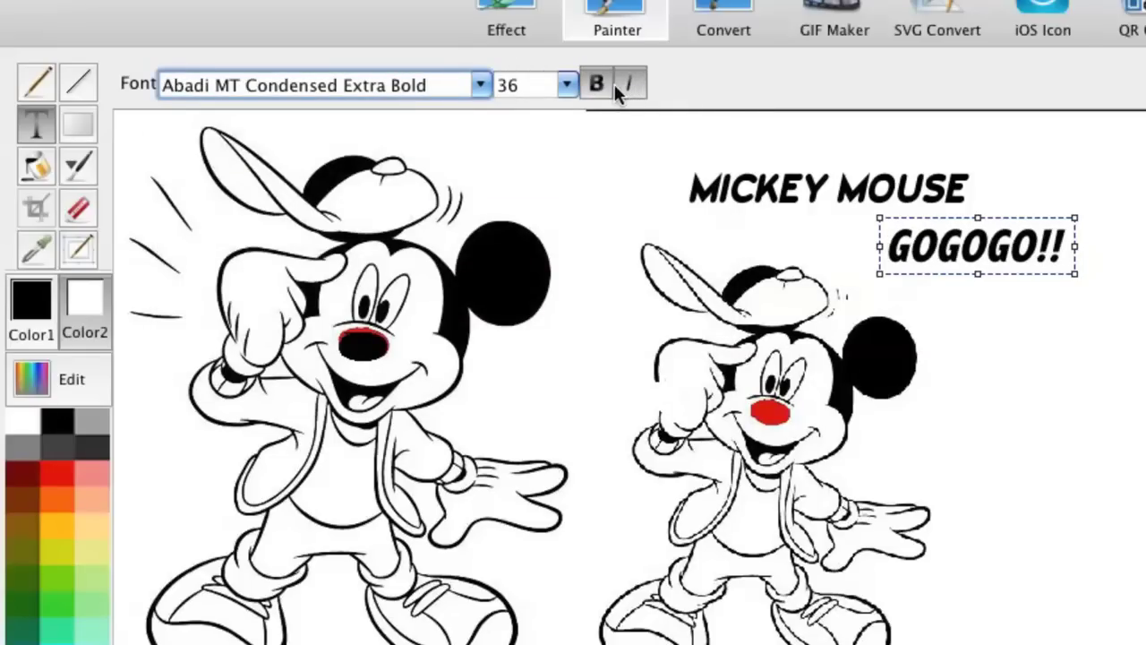
click(595, 85)
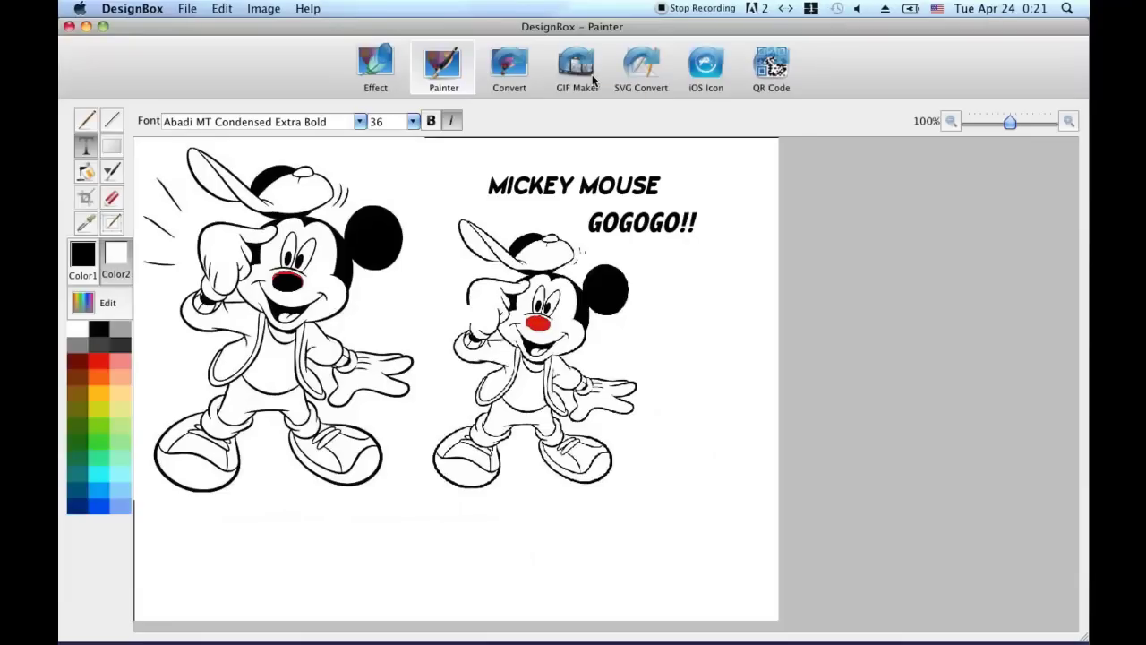
In SVG Convert, browse the 1.Common and 2.Life Tool symbol sets, ending on 1.Common.
click(641, 67)
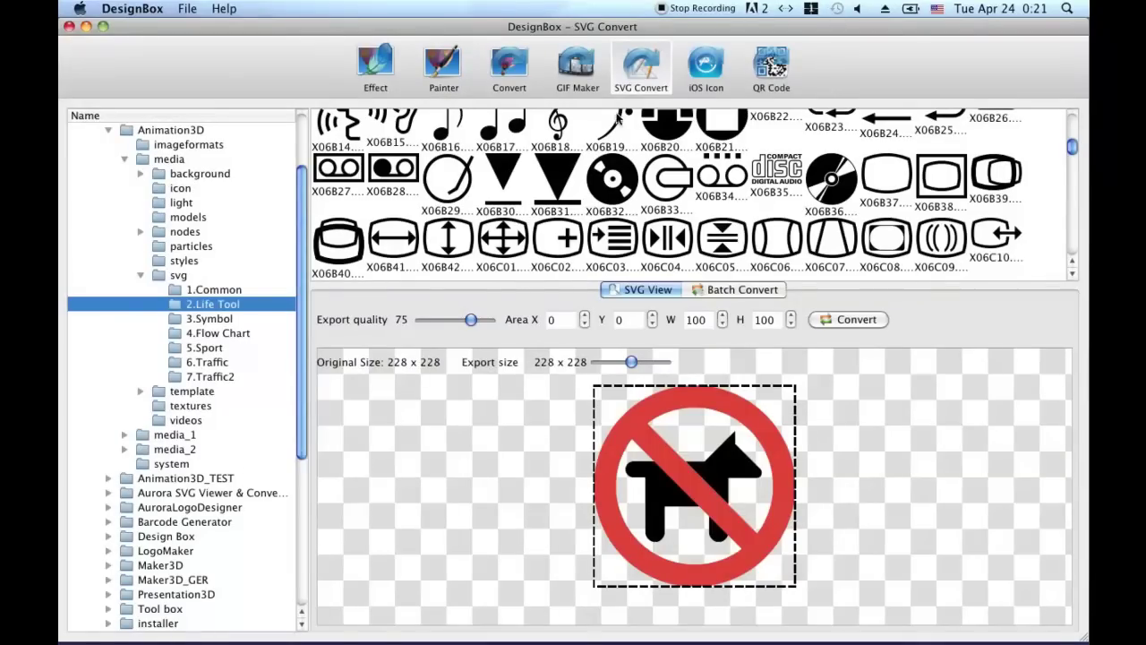
click(234, 292)
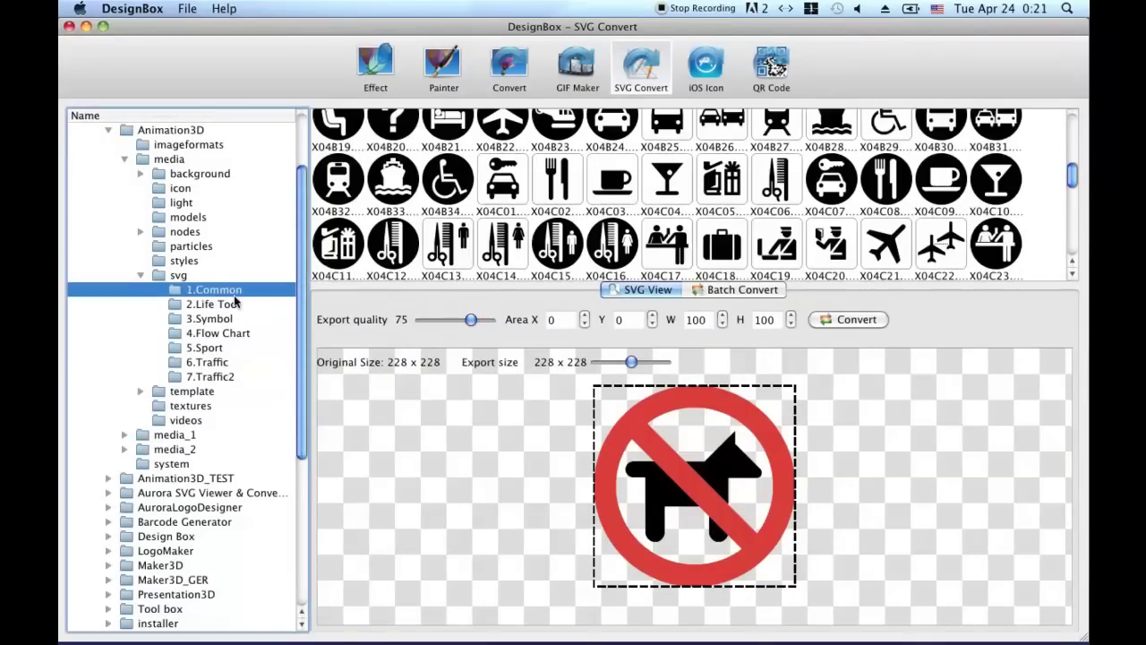
click(224, 307)
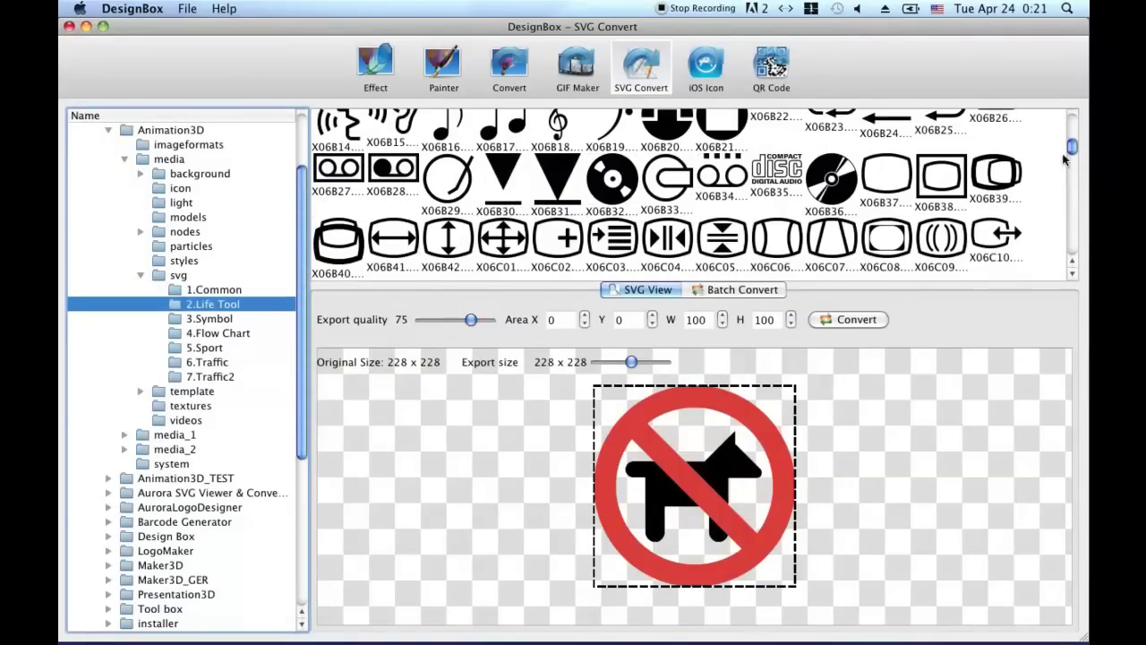
scroll(565, 223, down, 5)
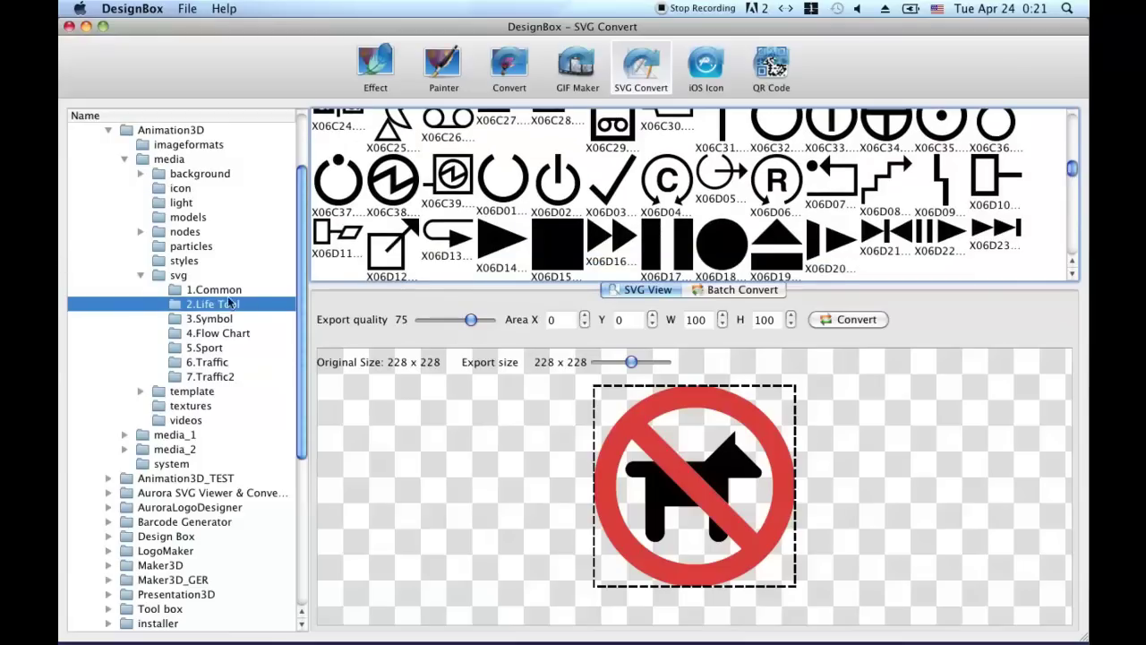
click(253, 292)
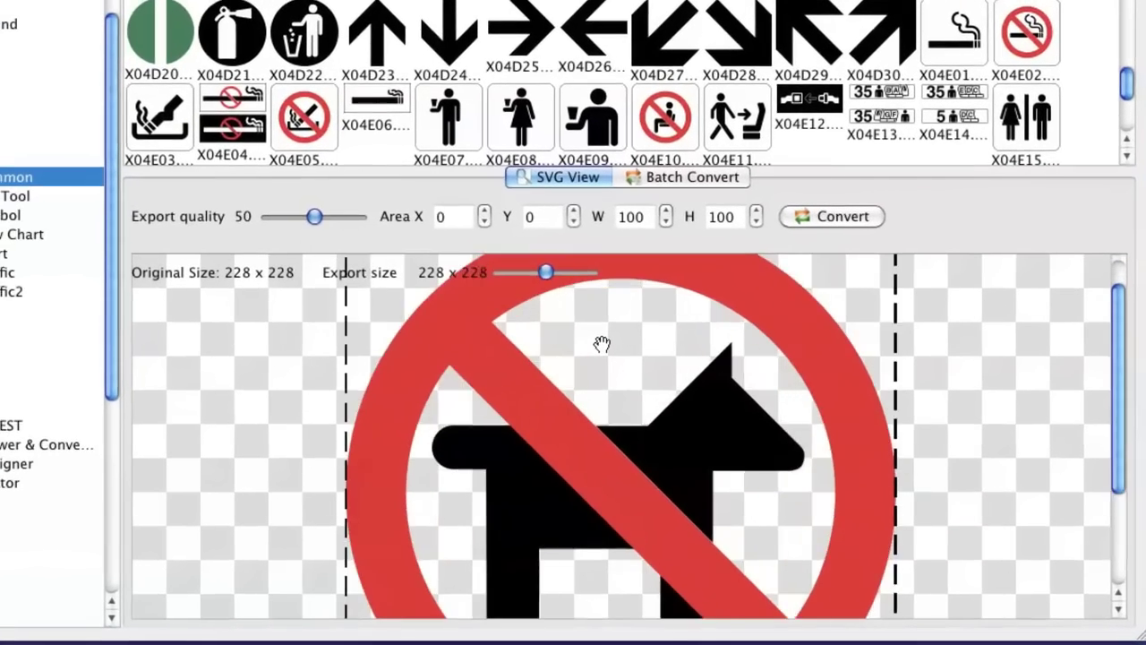
Set the export size to 684x684 and crop the area to X 12, Y 13, W 76.
scroll(601, 343, down, 2)
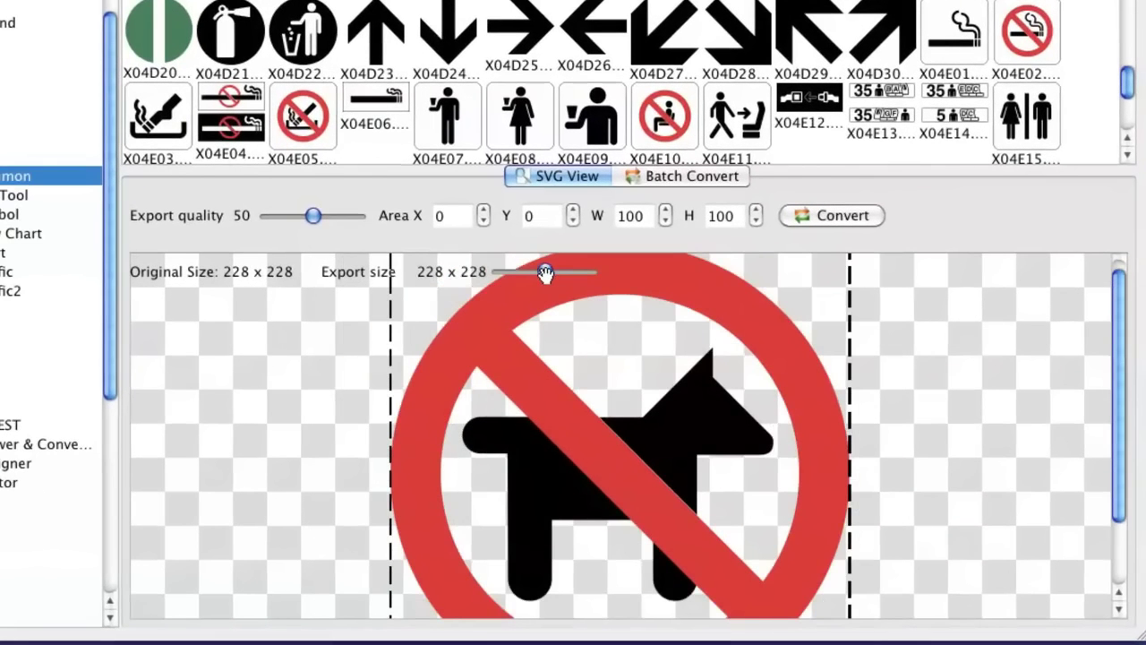
drag(546, 272, 552, 271)
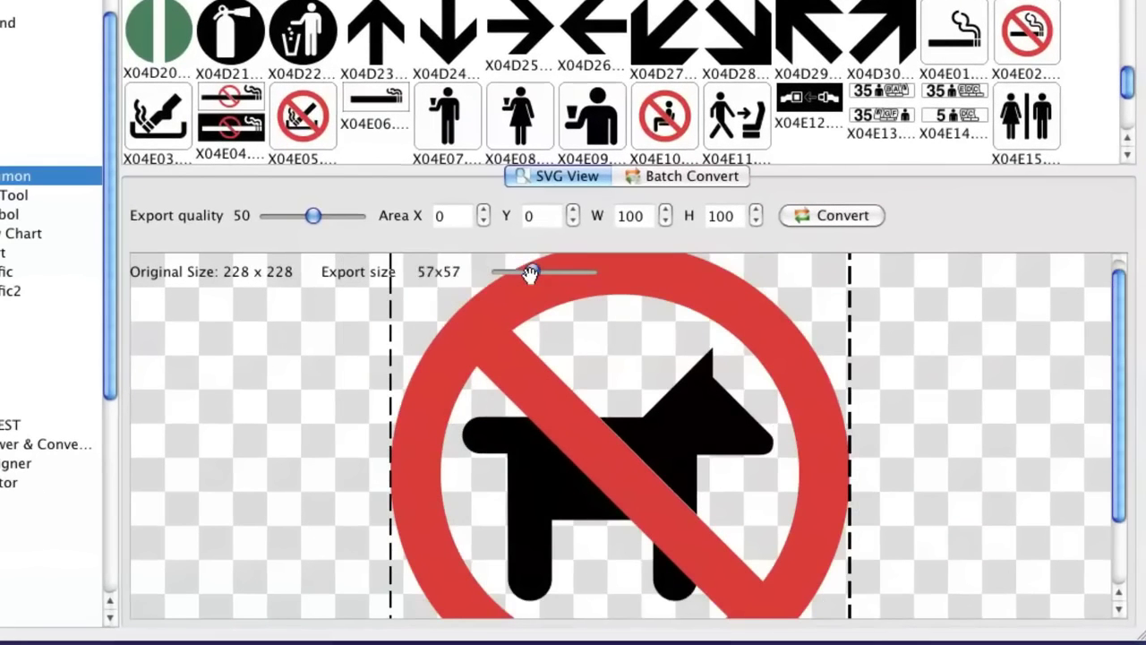
click(483, 211)
click(483, 211)
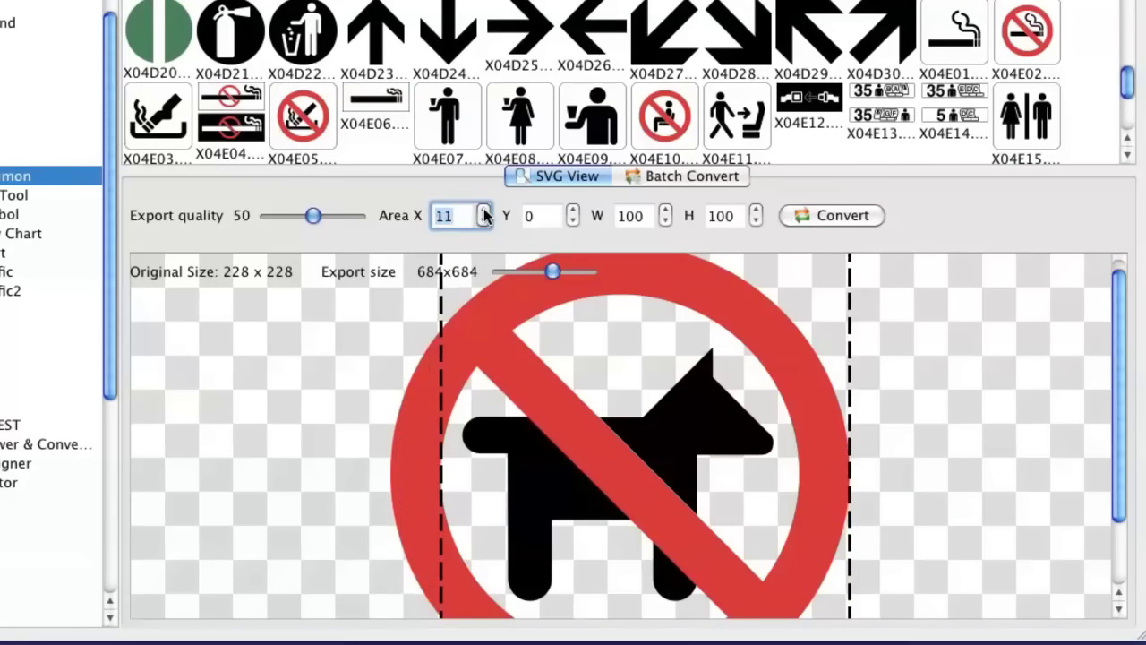
click(549, 215)
key(Up)
key(Up)
key(Up)
key(Up)
key(Up)
key(Up)
key(Up)
key(Up)
key(Up)
click(632, 218)
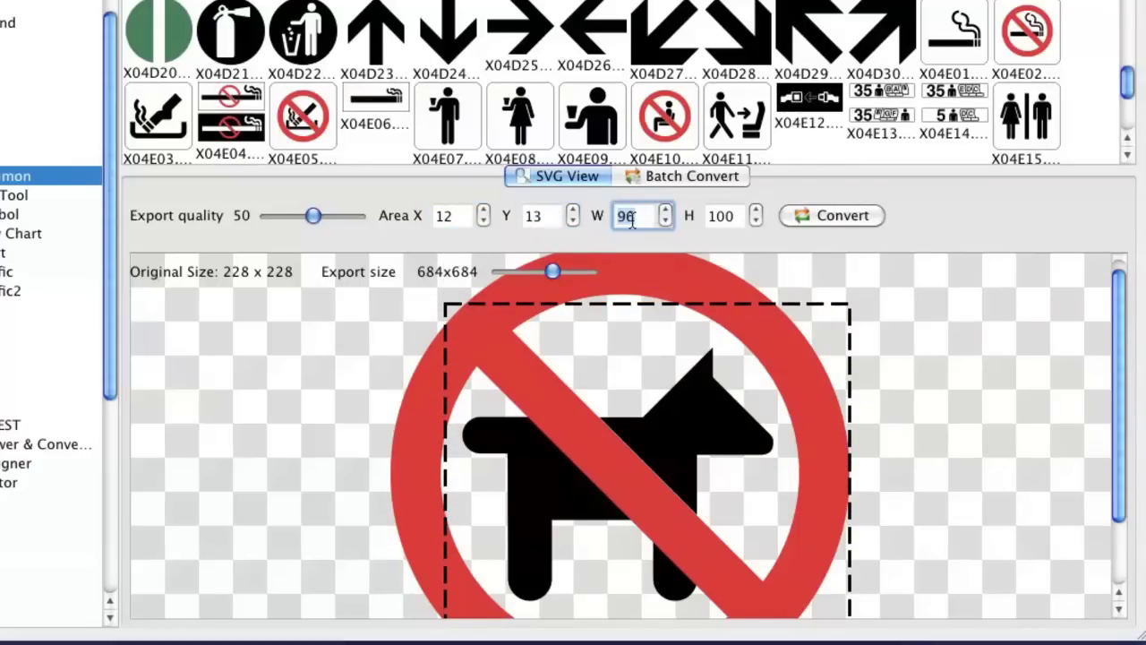
key(Down)
key(Down)
key(Down)
key(Down)
key(Down)
key(Down)
key(Down)
key(Down)
key(Down)
key(Down)
key(Down)
key(Down)
click(719, 215)
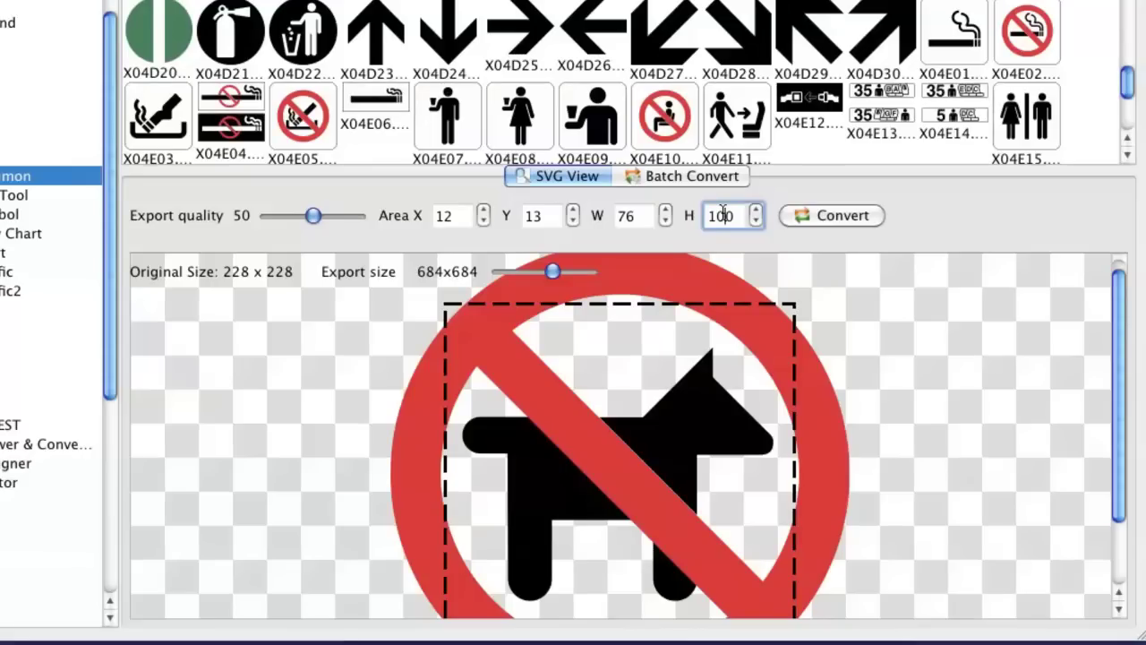
Raise export quality to 72 and convert, cancelling the PNG Save As dialog.
drag(314, 218, 331, 217)
click(831, 215)
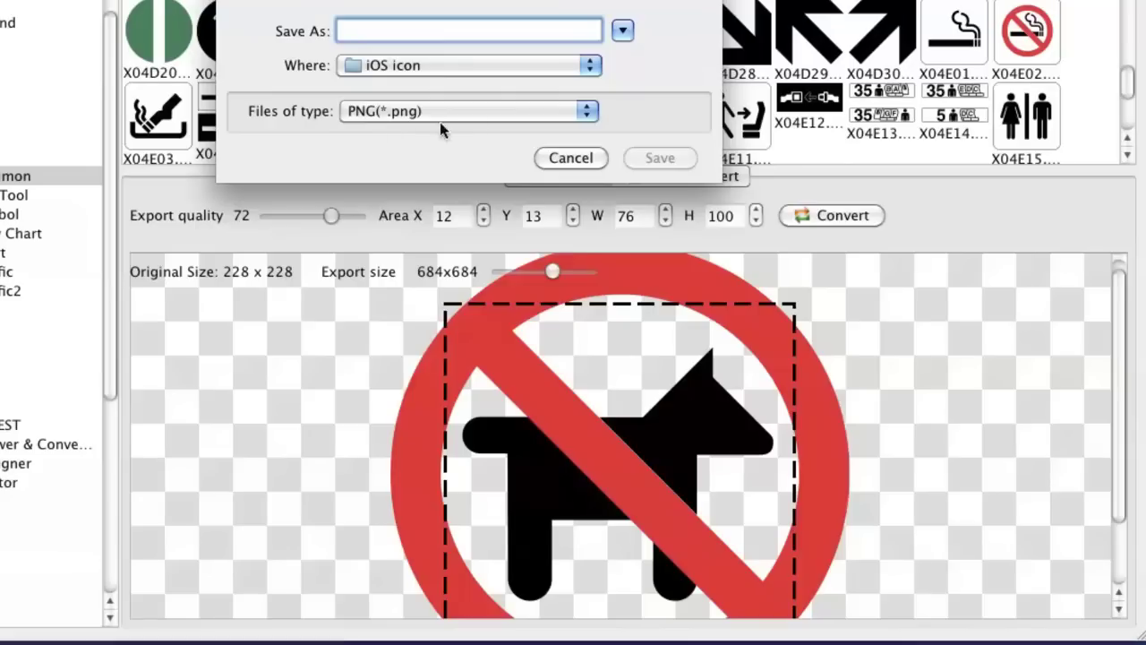
click(477, 115)
click(632, 156)
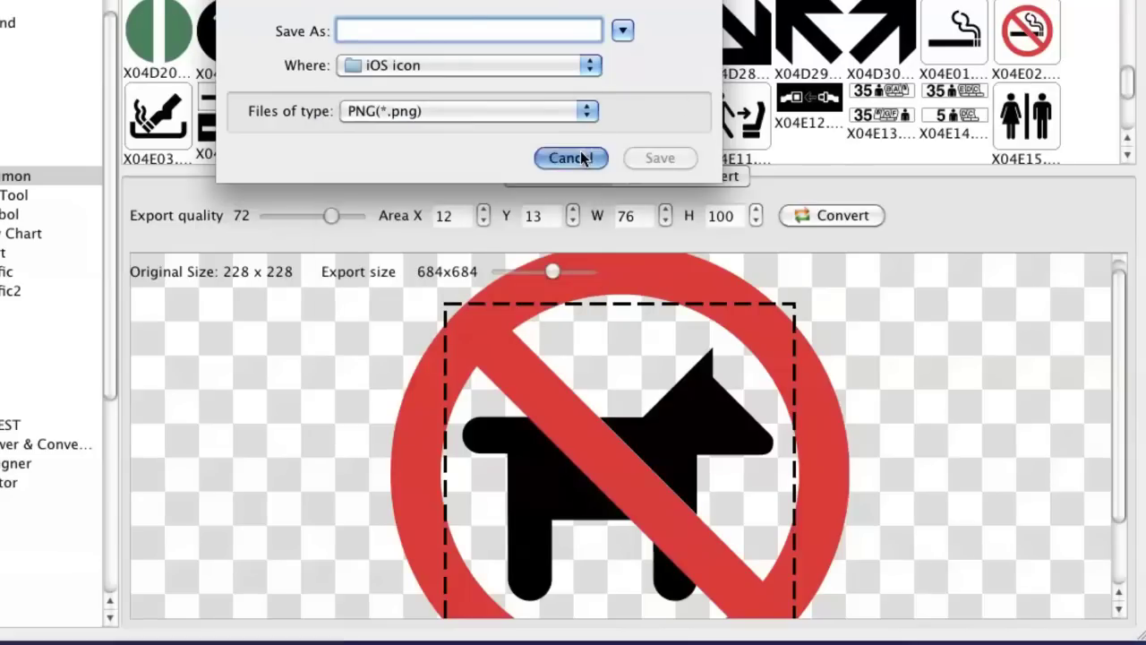
click(580, 158)
In Batch Convert, browse to the Aurora3D media/svg/1.Common folder to add SVGs.
click(670, 177)
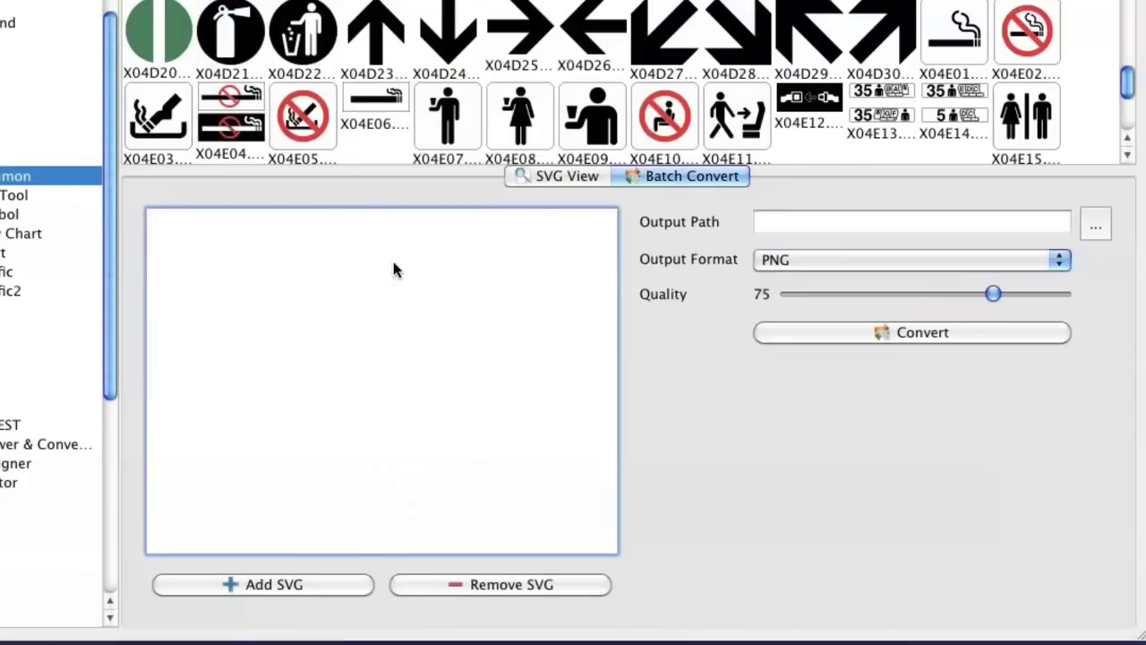
click(296, 580)
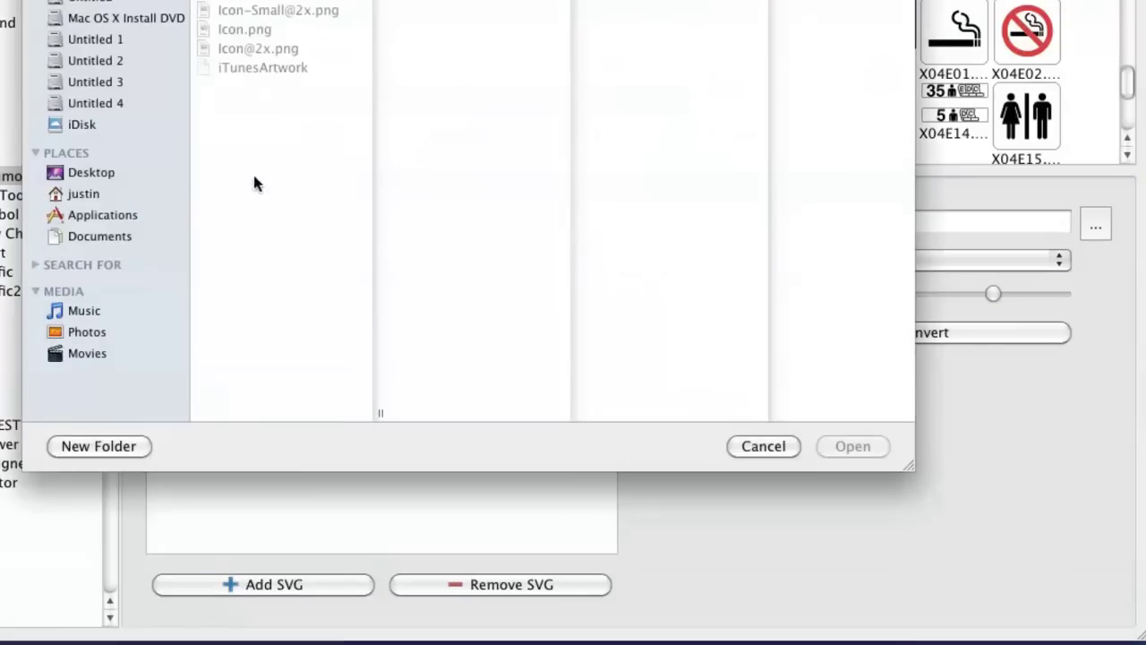
click(99, 40)
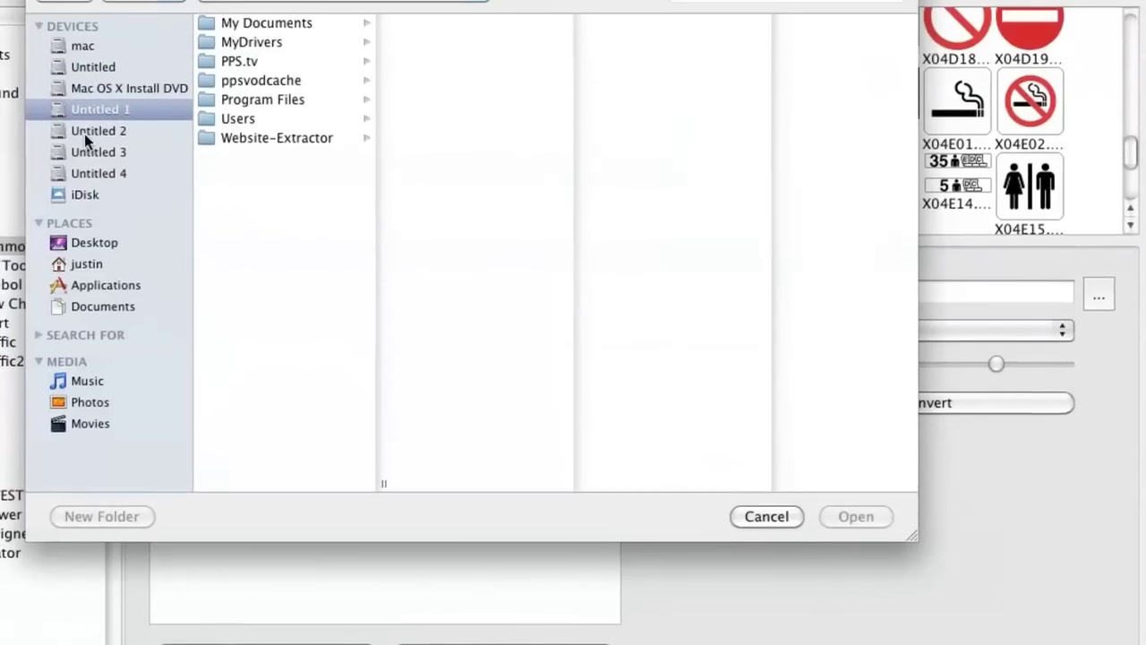
click(84, 132)
click(281, 111)
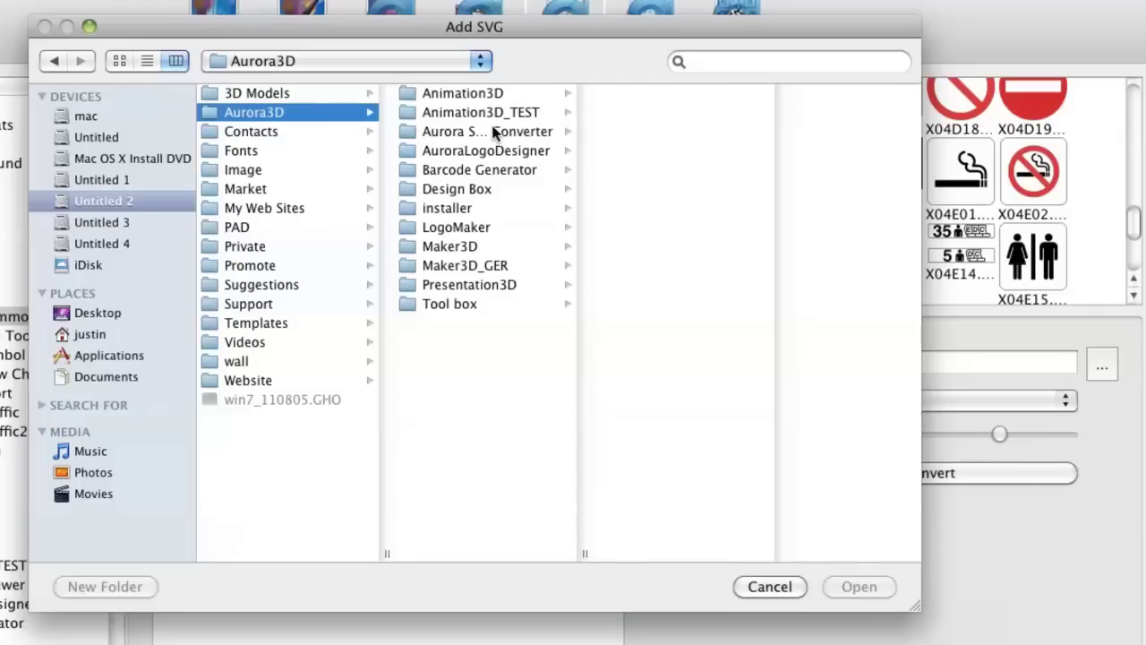
click(462, 93)
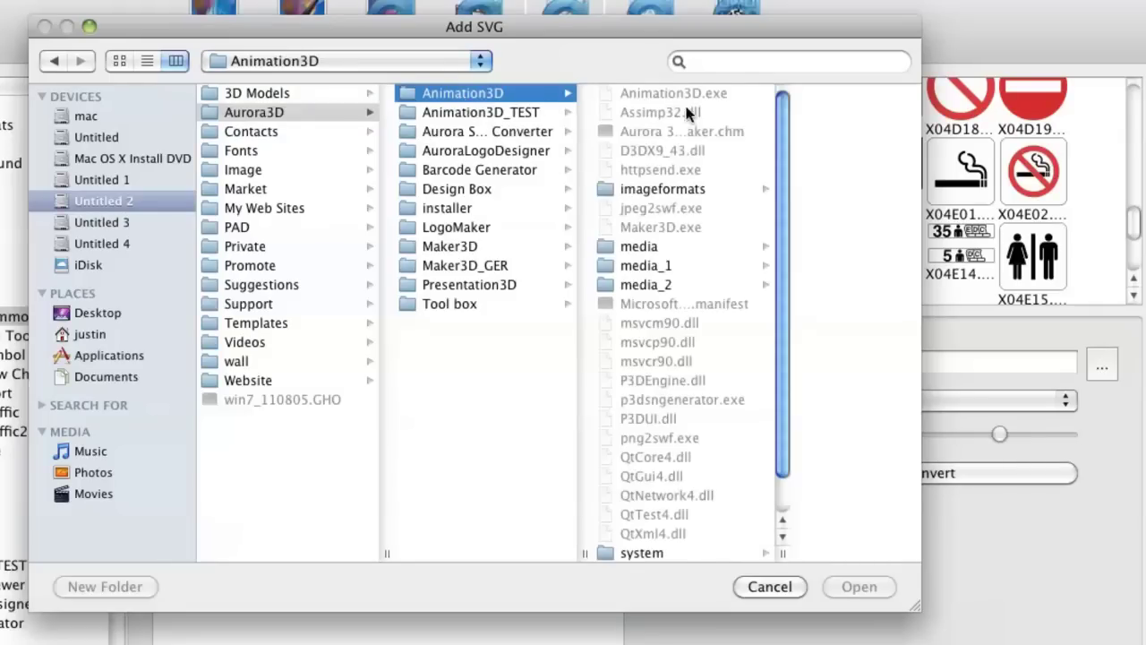
click(654, 247)
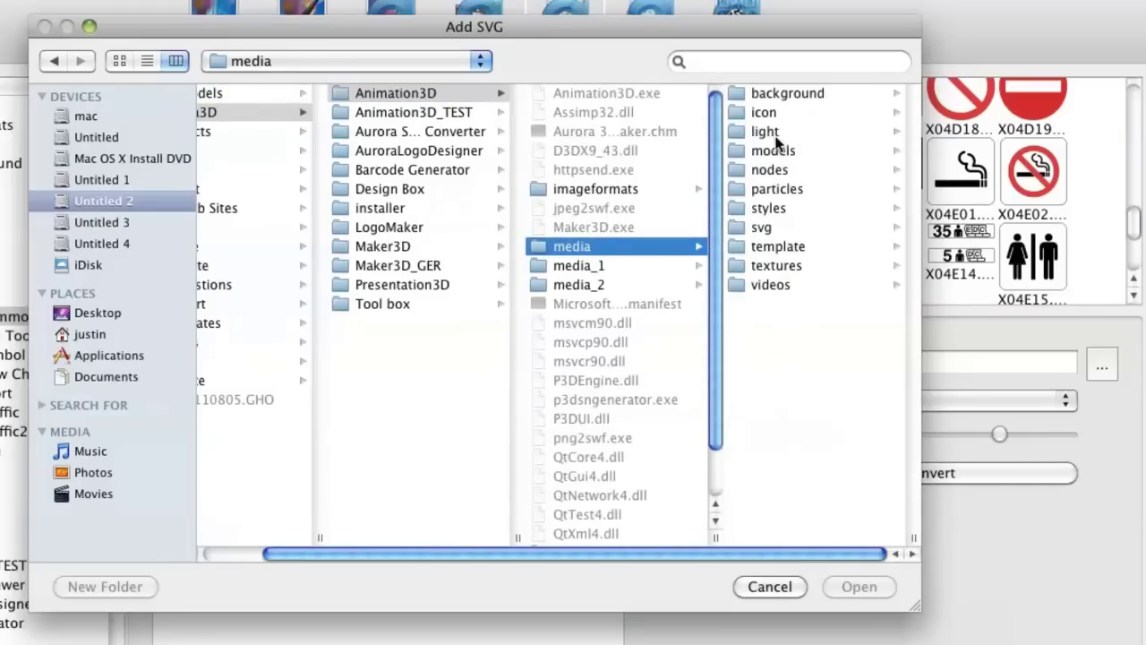
click(762, 228)
click(771, 93)
Queue SVGs X04A01–X04A08 for batch conversion with PNG as the output format.
click(736, 93)
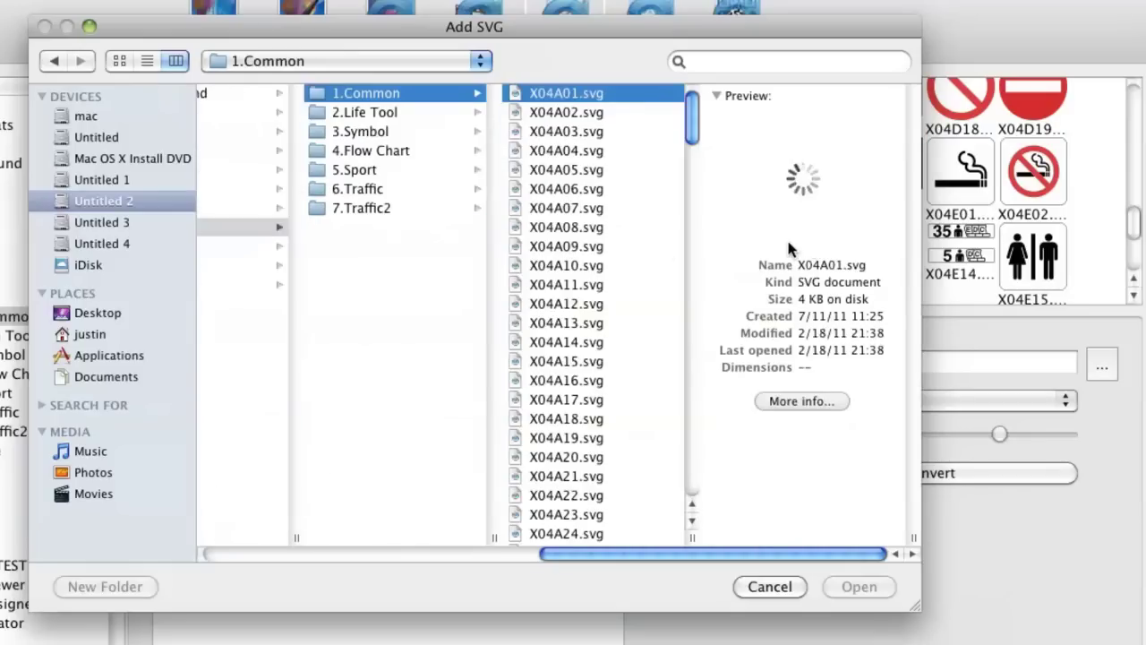
shift+click(581, 231)
click(836, 591)
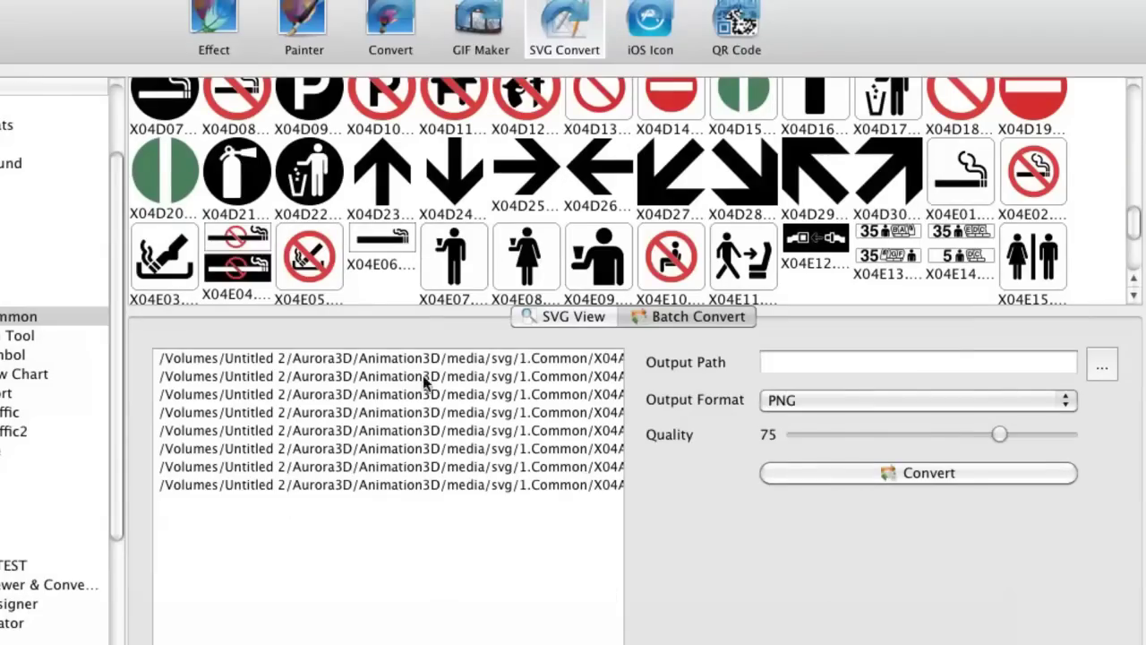
click(502, 359)
click(1038, 399)
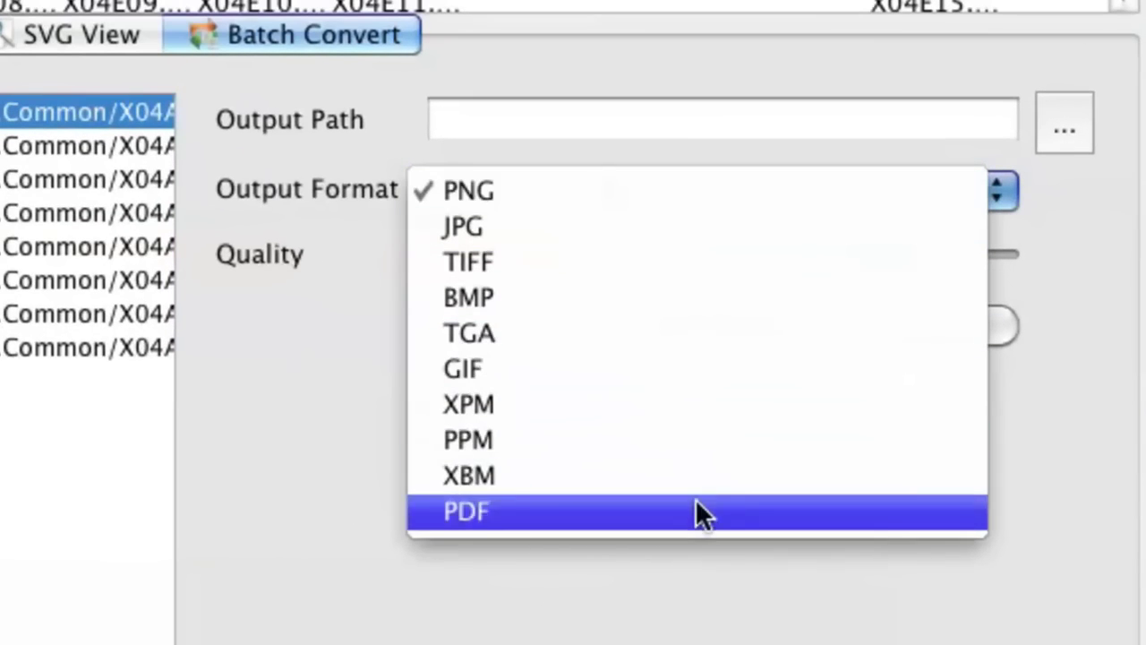
click(801, 622)
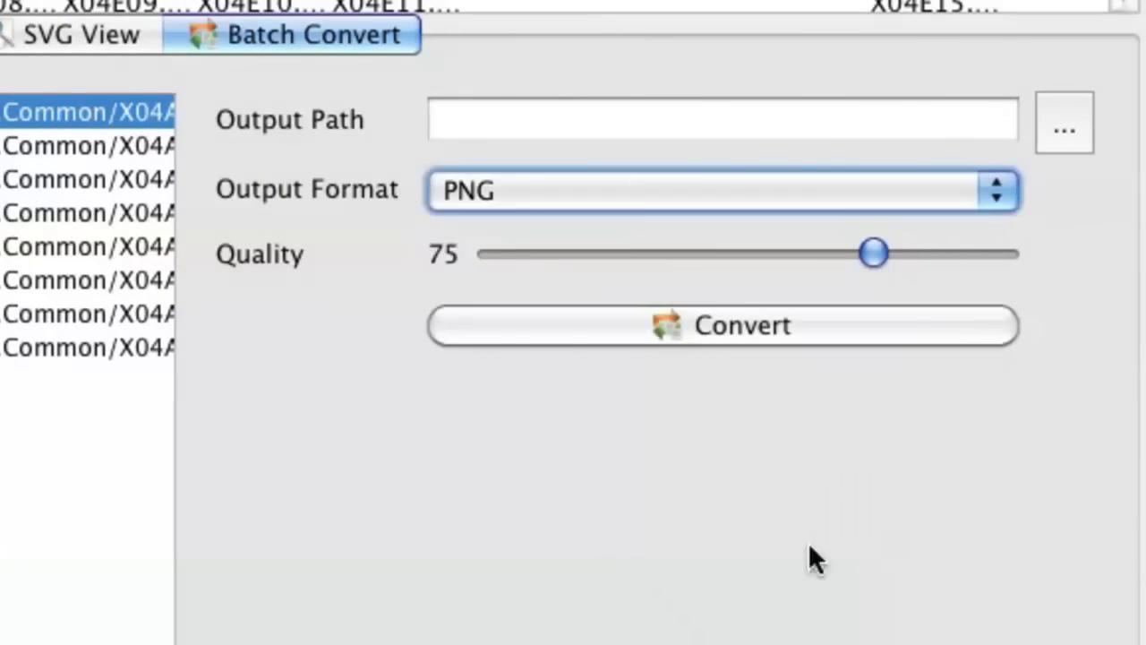
click(706, 70)
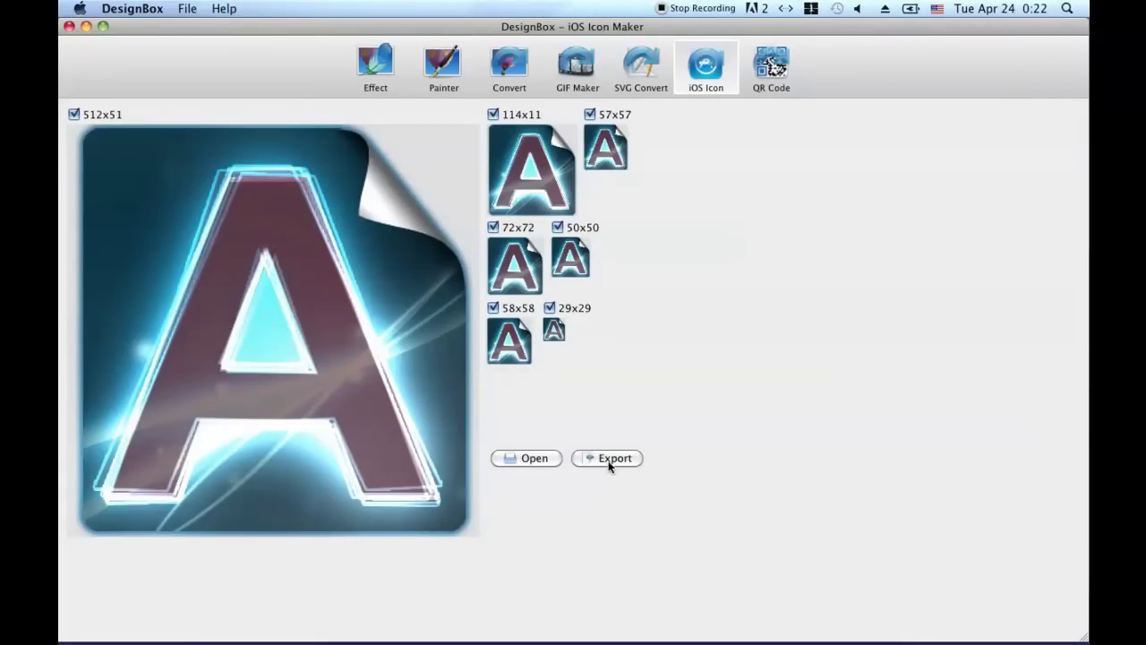
Export the A icon set to the iOS icon folder; cancel the picker and second export.
click(530, 459)
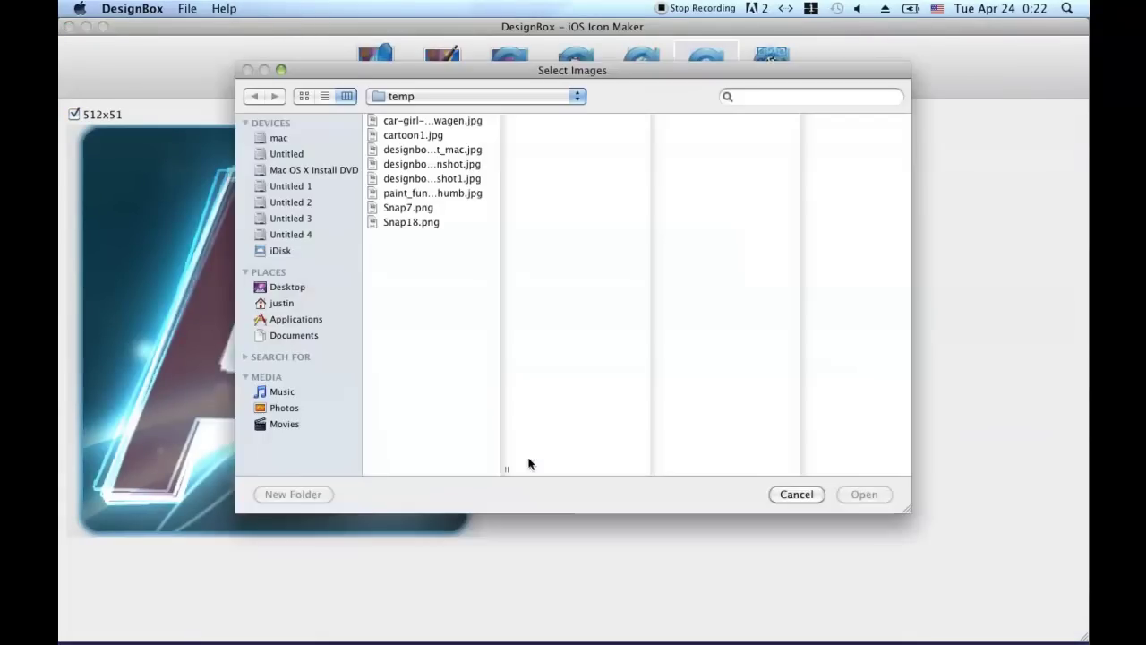
click(803, 502)
click(597, 461)
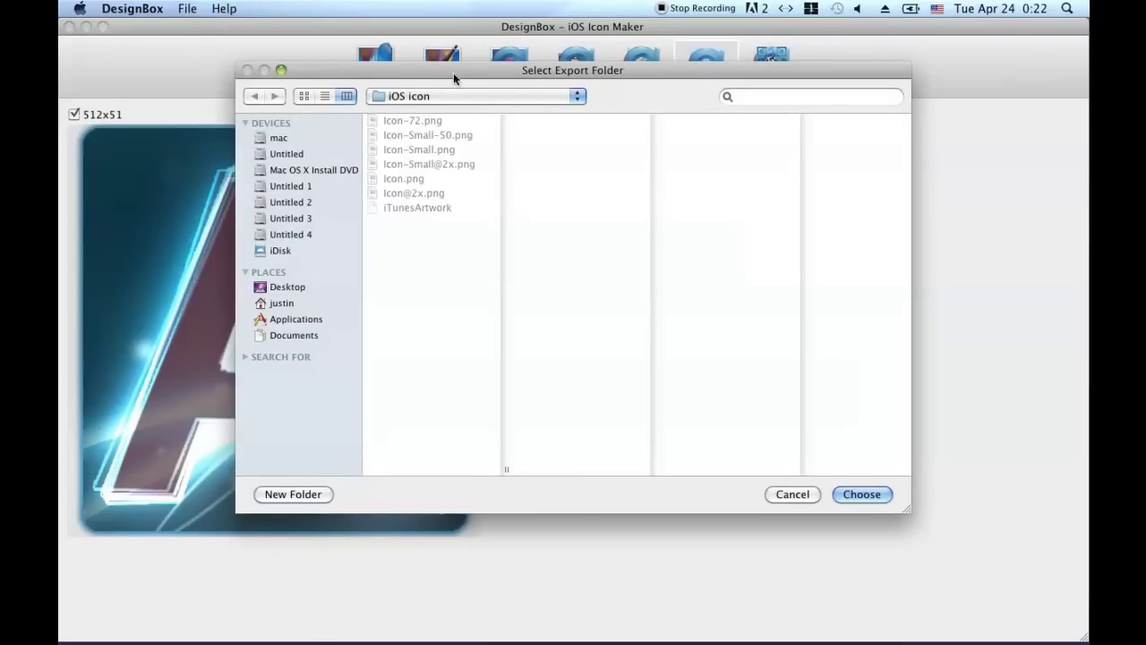
drag(453, 94, 809, 129)
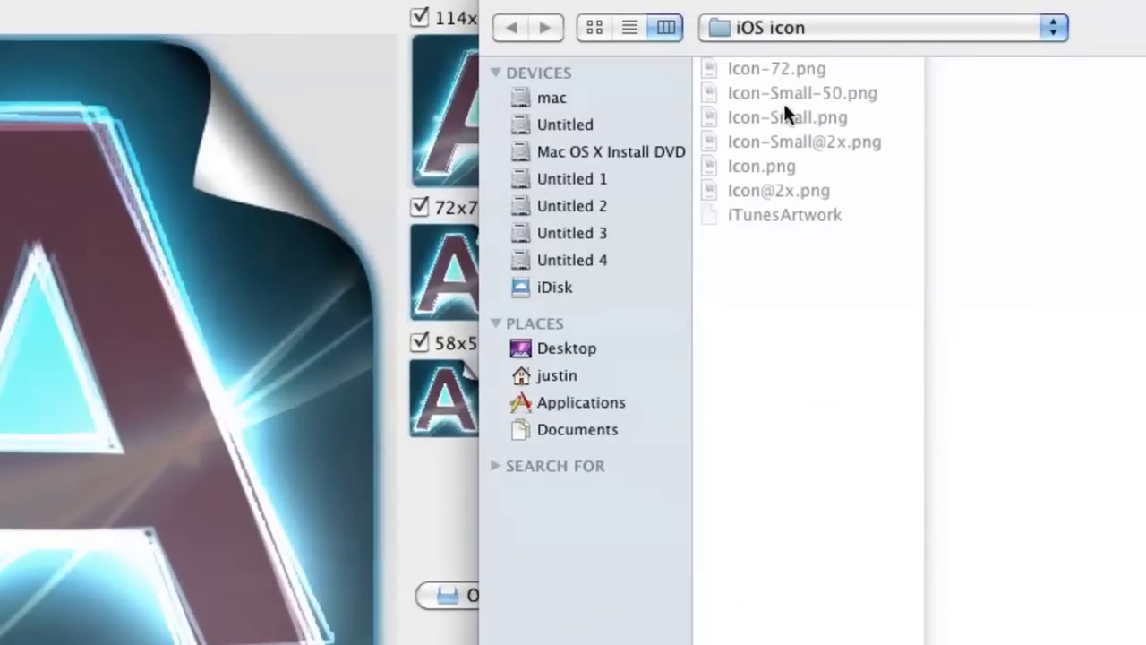
drag(849, 16, 552, 9)
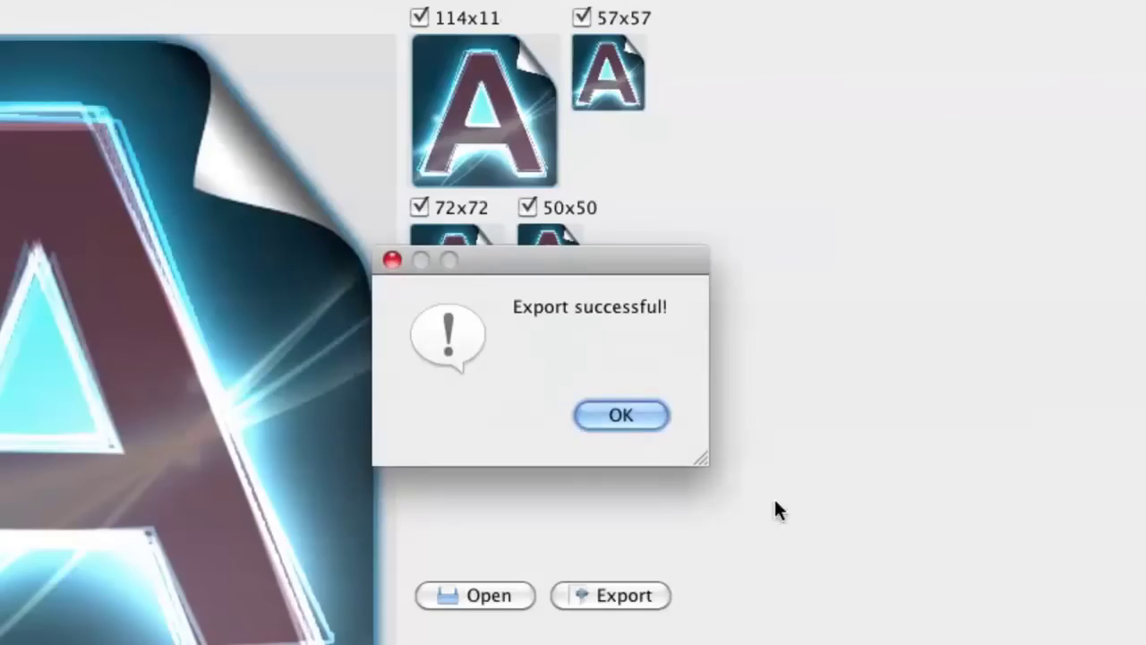
click(644, 421)
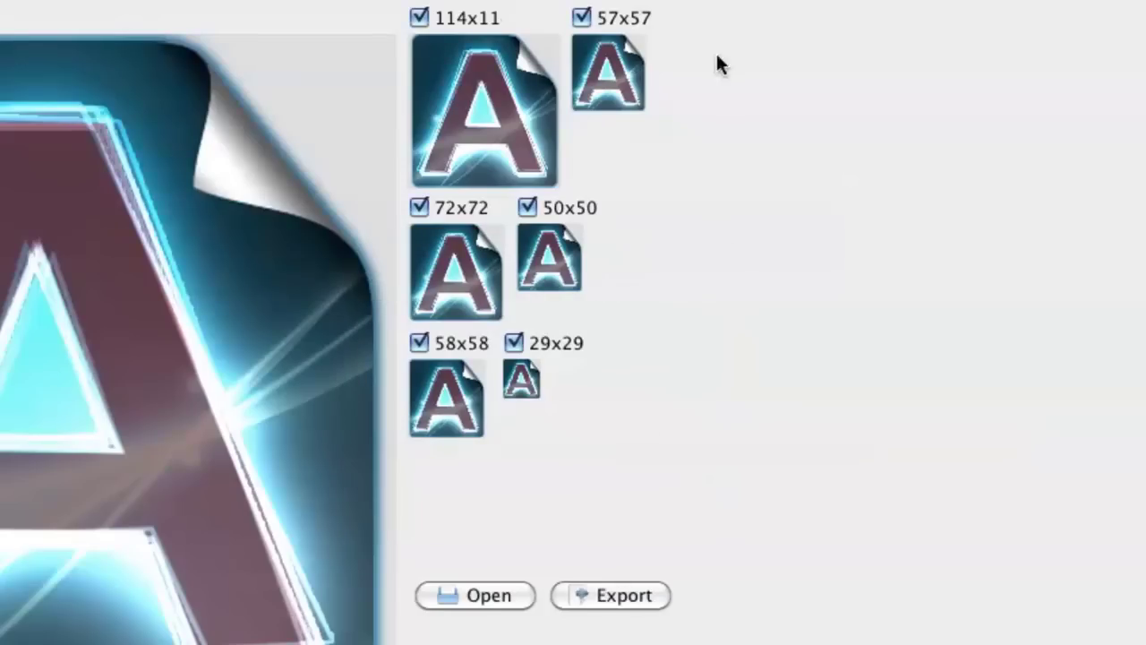
click(626, 600)
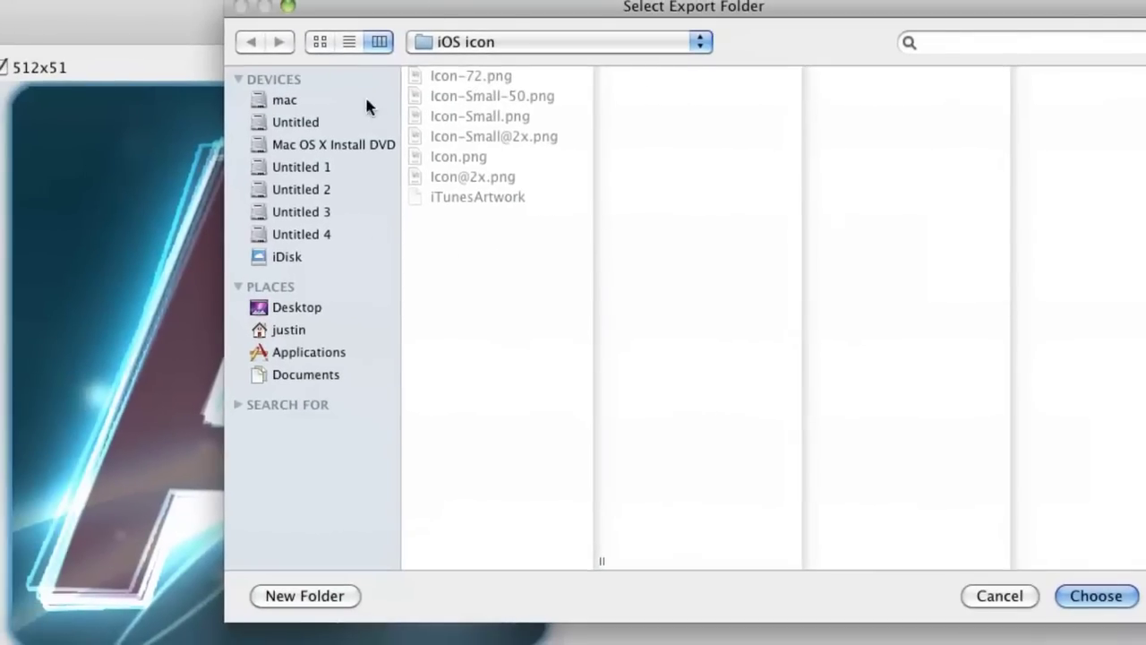
click(1016, 604)
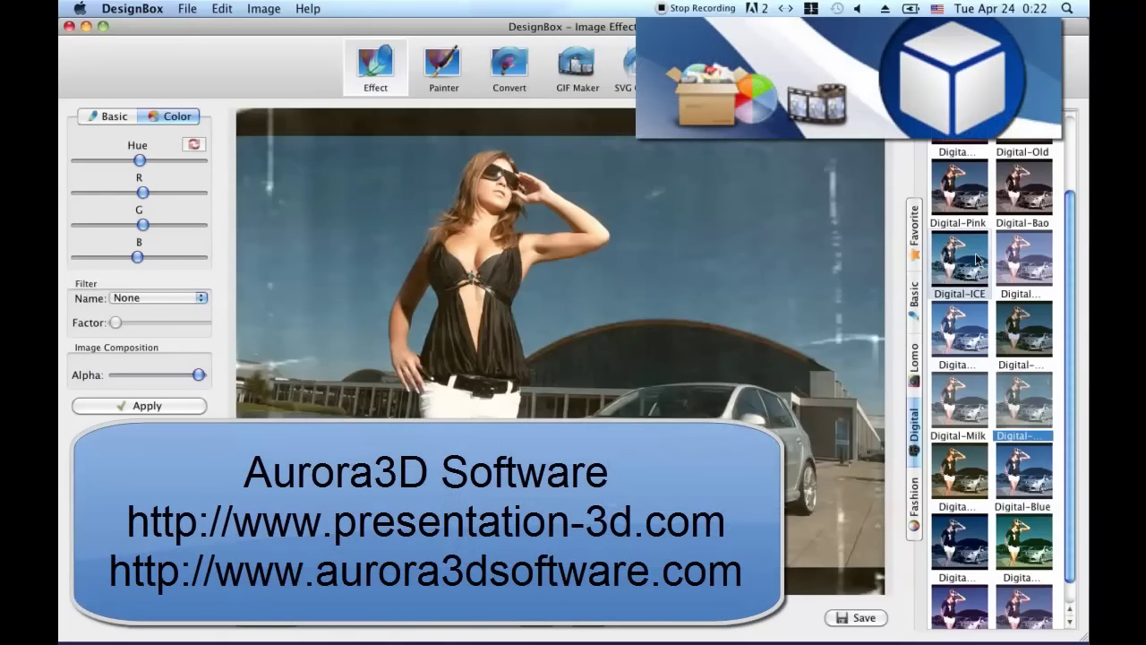
Preview Digital filters on the street photo, from Digital-Pink to near-natural colours.
click(983, 185)
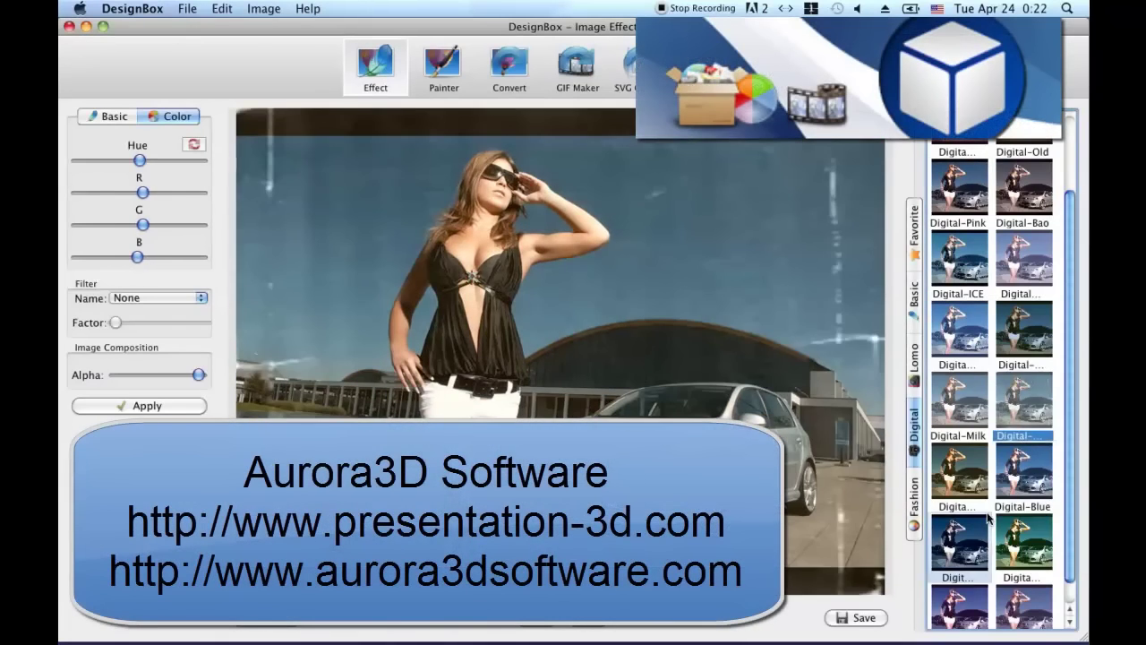
click(985, 541)
scroll(1003, 542, down, 1)
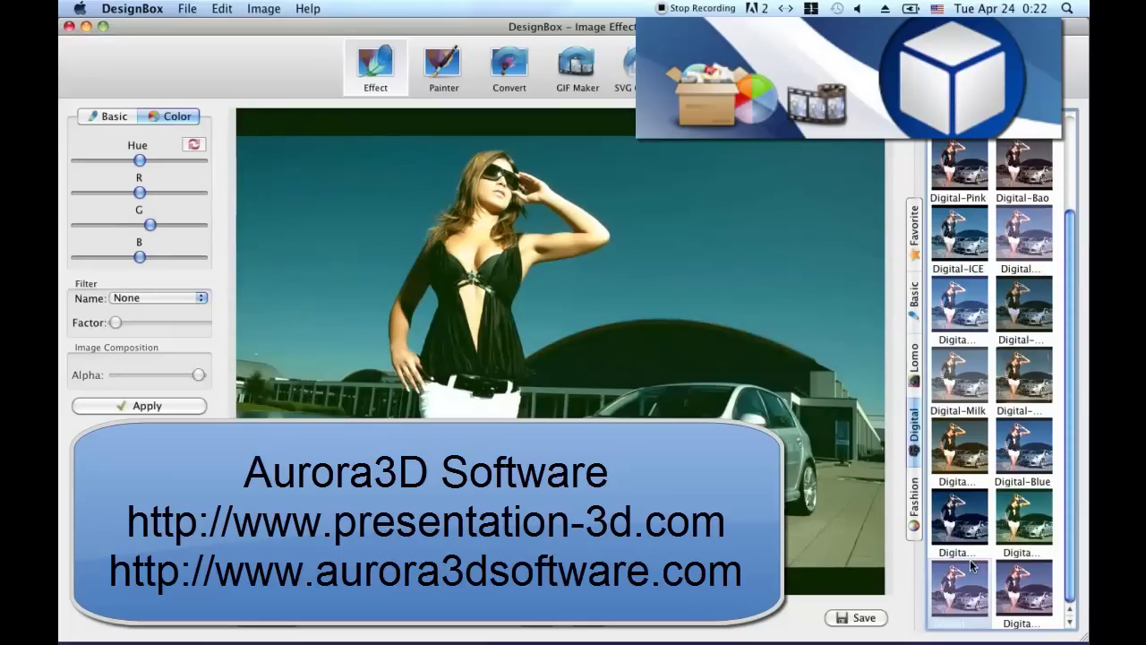
click(1007, 576)
click(960, 518)
click(960, 446)
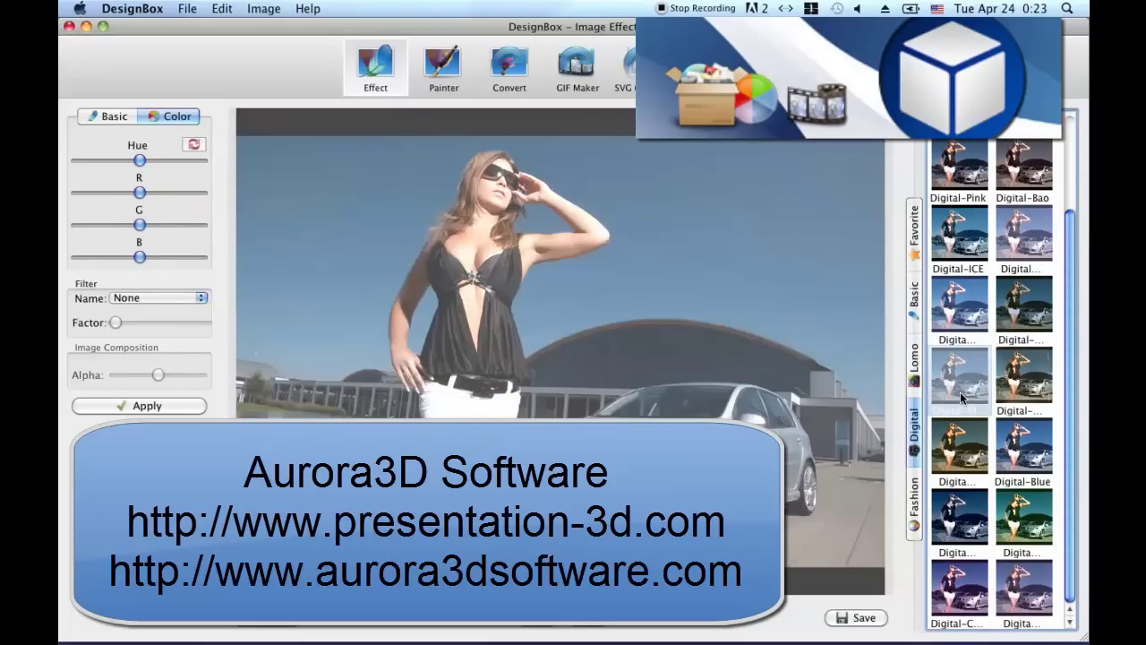